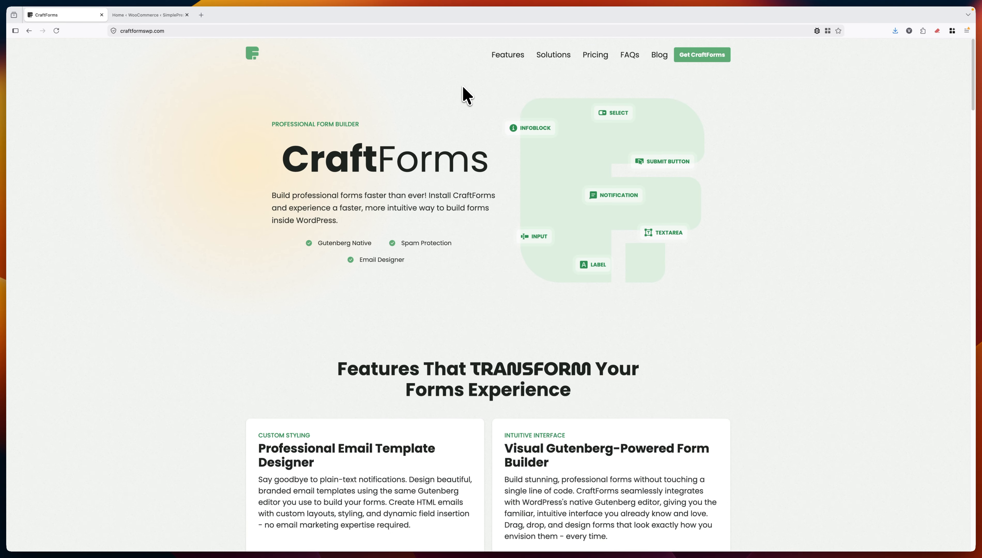
# - Switch to the SimplePress WordPress admin and create a new CraftForms form from the WC: Stickers starter
pyautogui.click(168, 16)
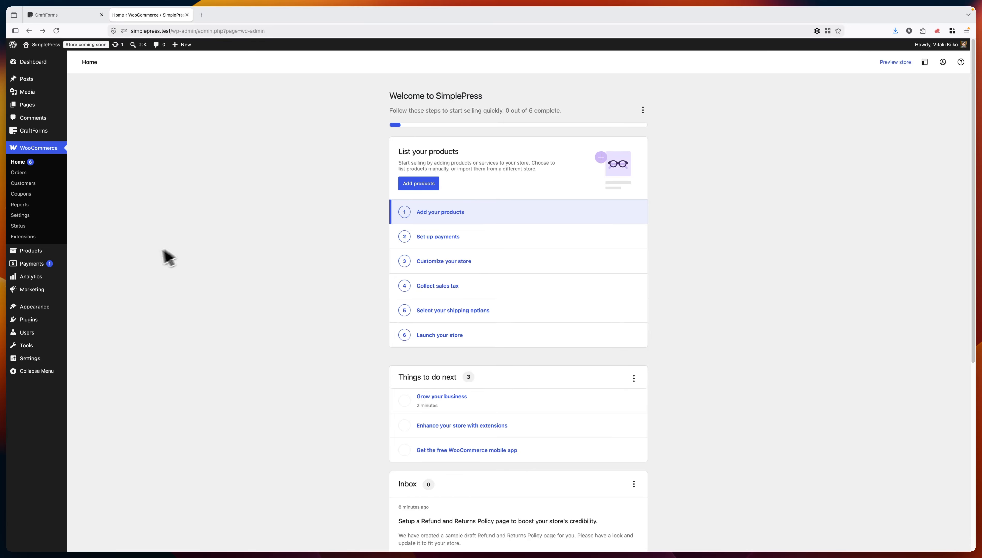
pyautogui.moveTo(63, 255)
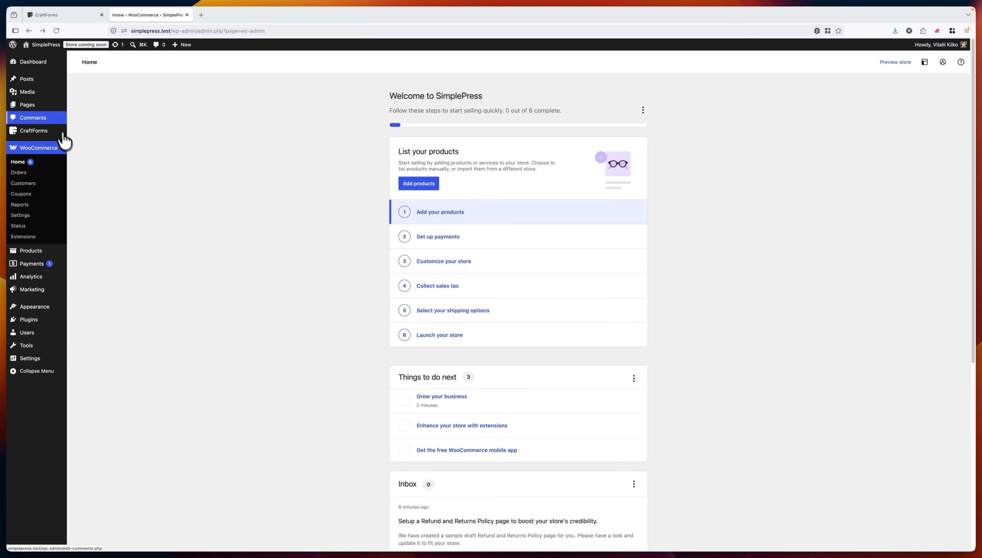
pyautogui.moveTo(56, 133)
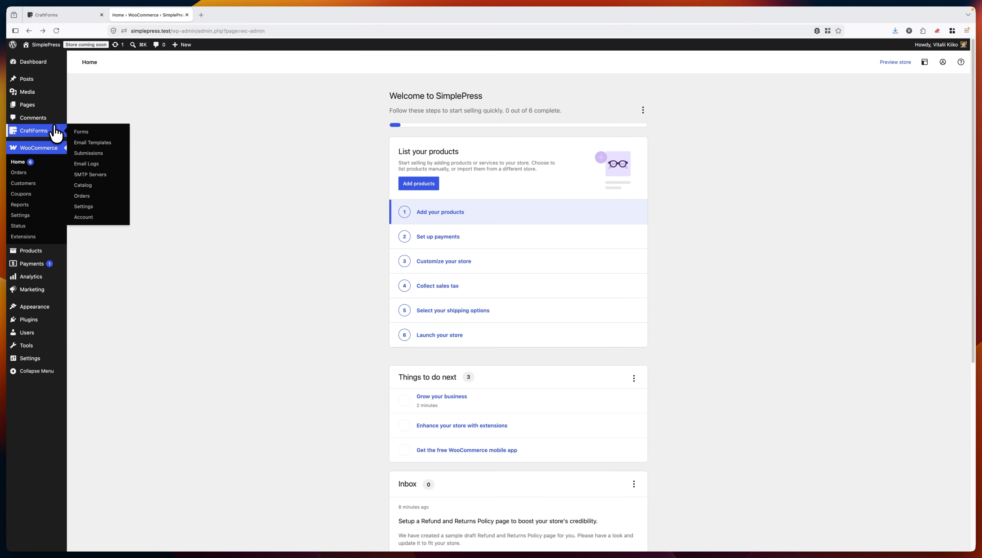
pyautogui.click(82, 133)
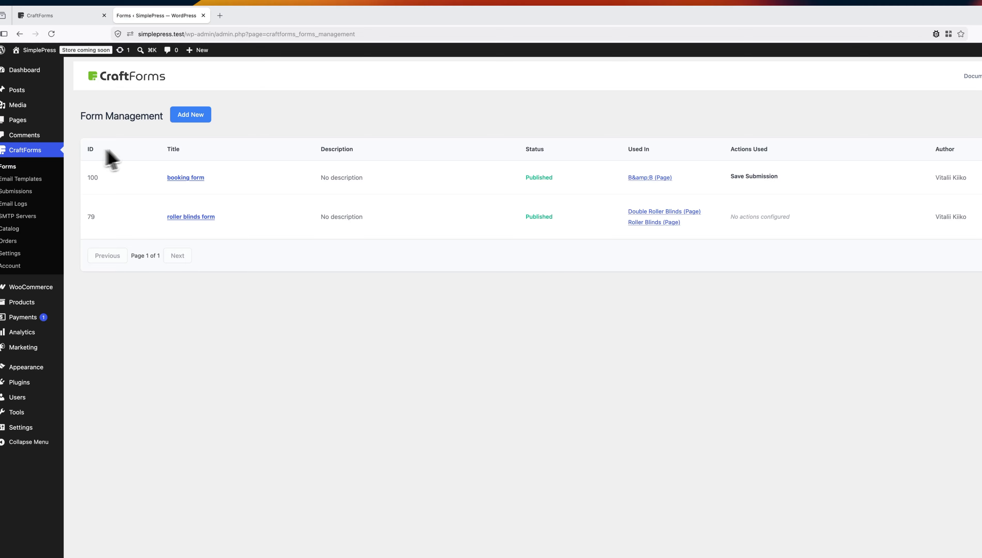
pyautogui.click(192, 117)
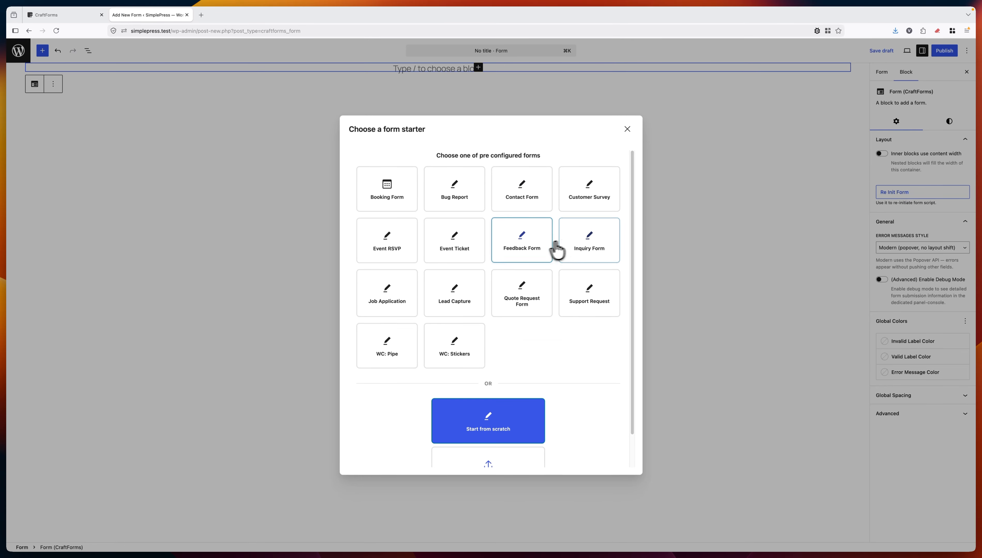
pyautogui.scroll(-2, 522, 298)
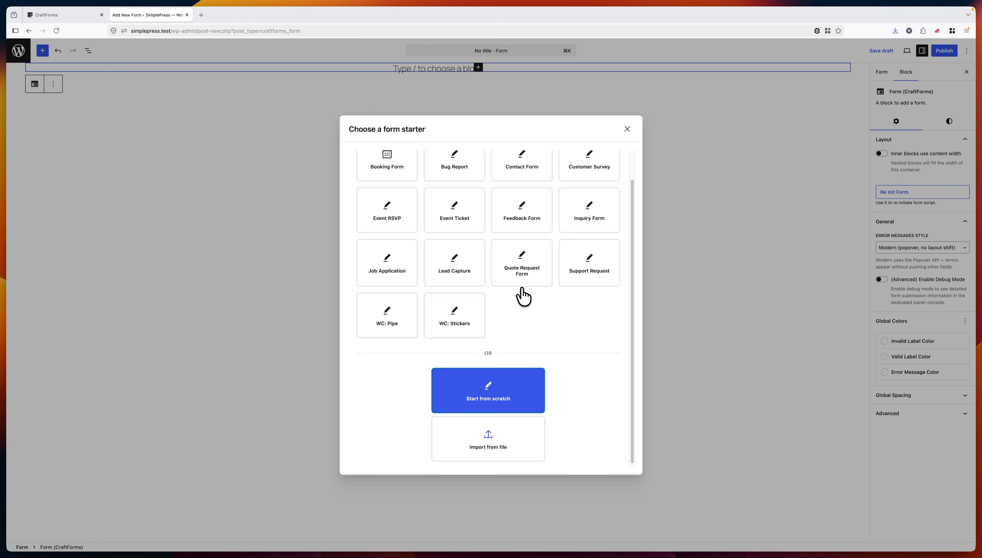
pyautogui.click(454, 323)
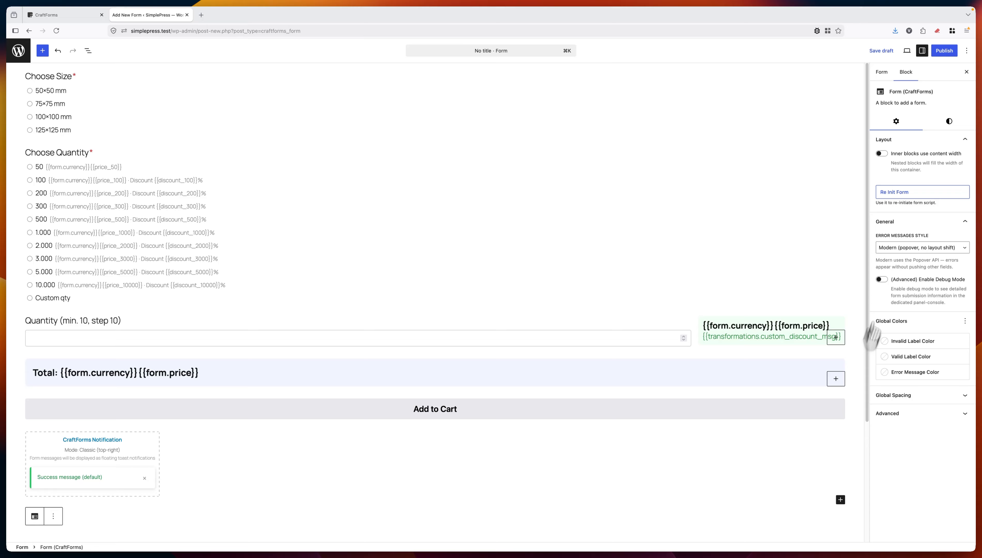
# - Review the form's smart variables, including the table data of the price_500 variable
pyautogui.click(882, 72)
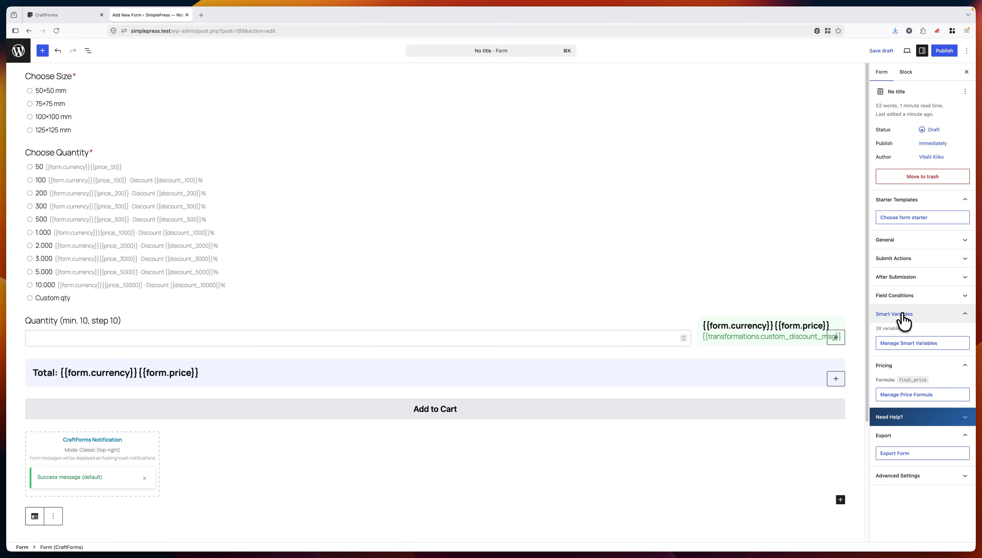
pyautogui.click(907, 342)
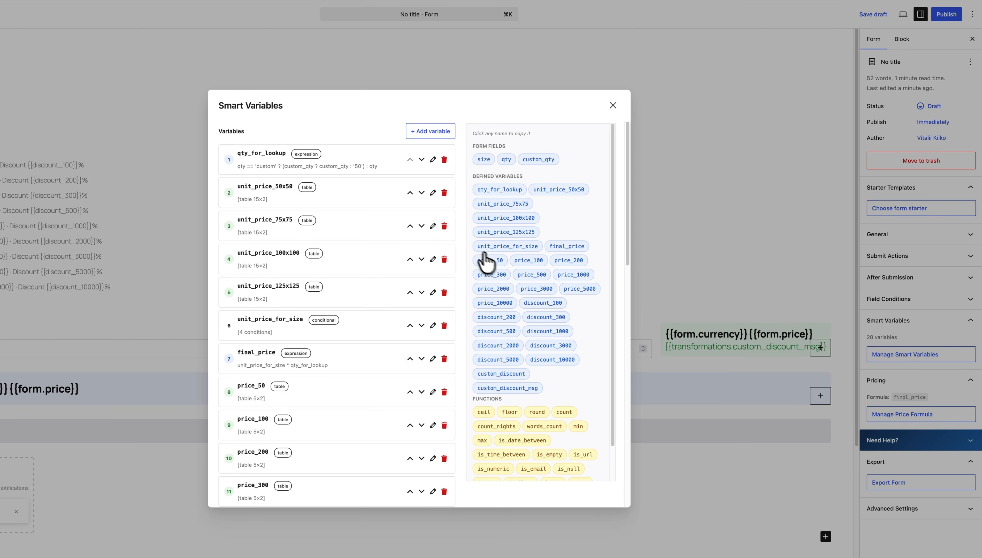
pyautogui.scroll(-2, 450, 222)
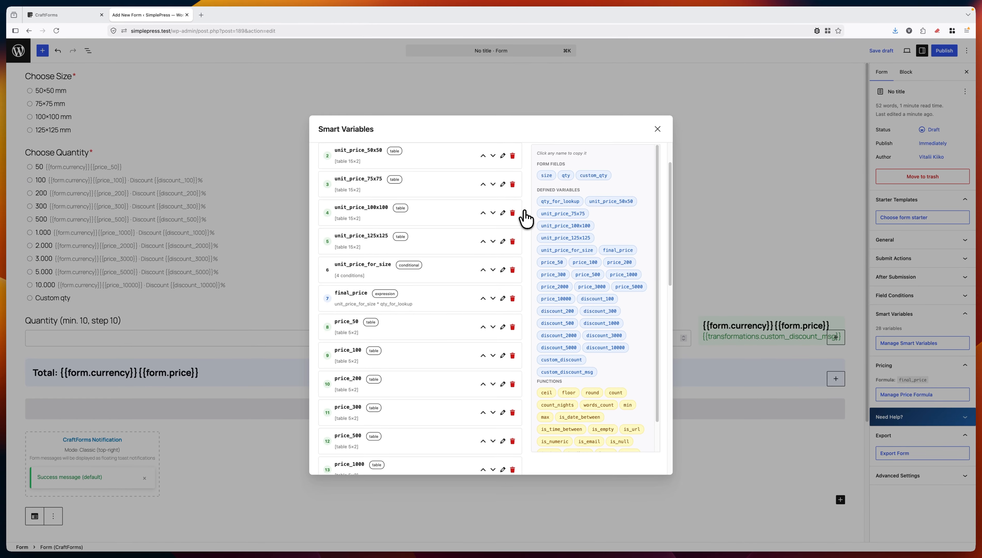
pyautogui.scroll(-5, 527, 228)
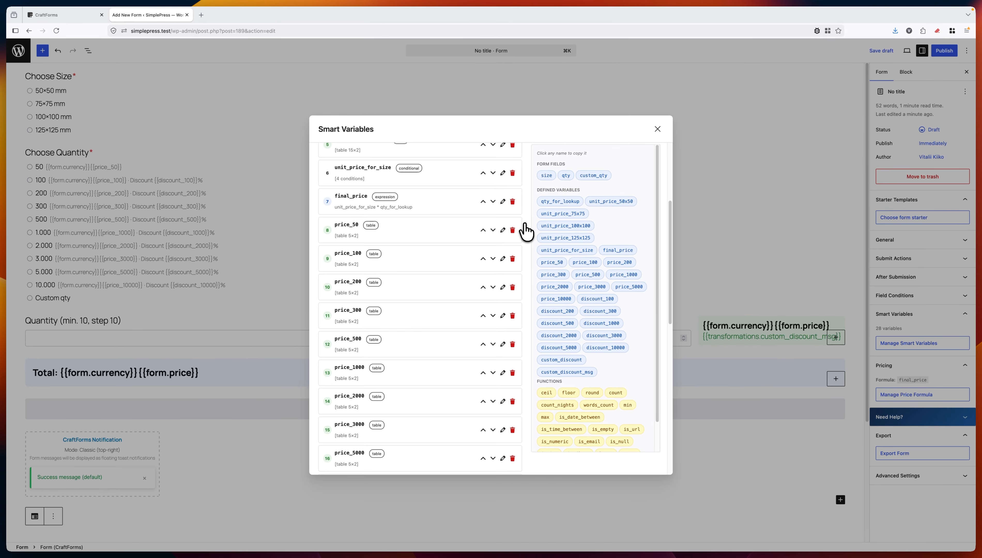
pyautogui.click(433, 273)
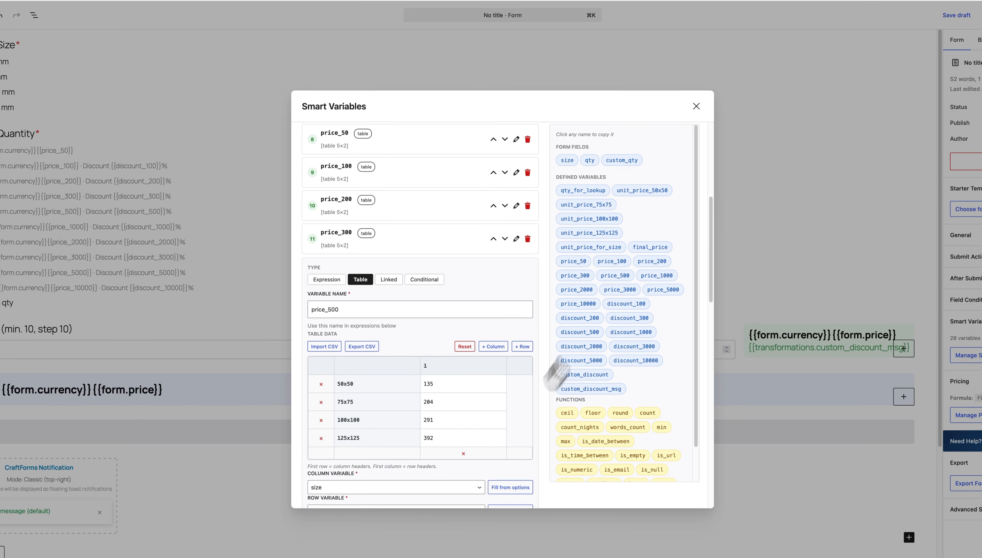
pyautogui.click(697, 107)
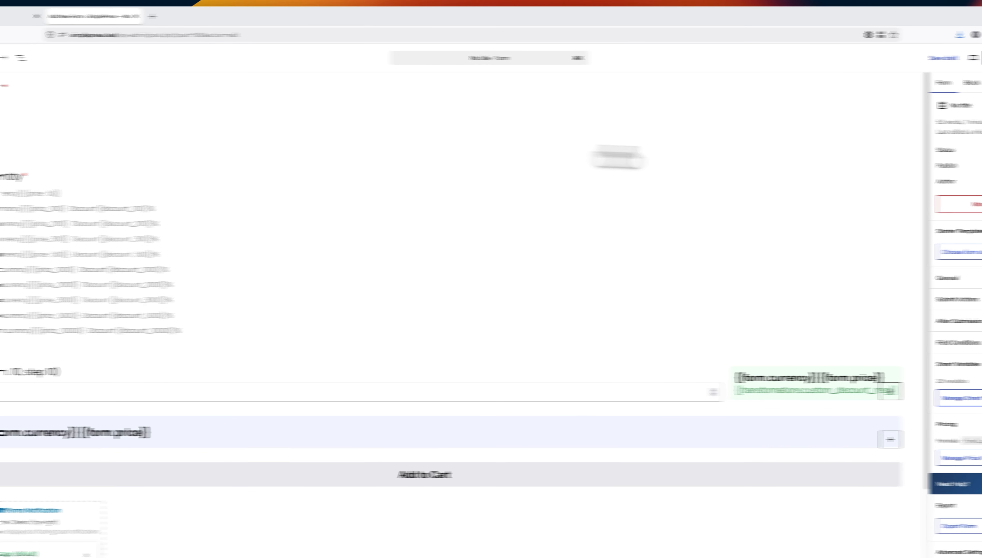
# - Rename the form to "stickers form" and publish it
pyautogui.click(963, 99)
pyautogui.click(933, 115)
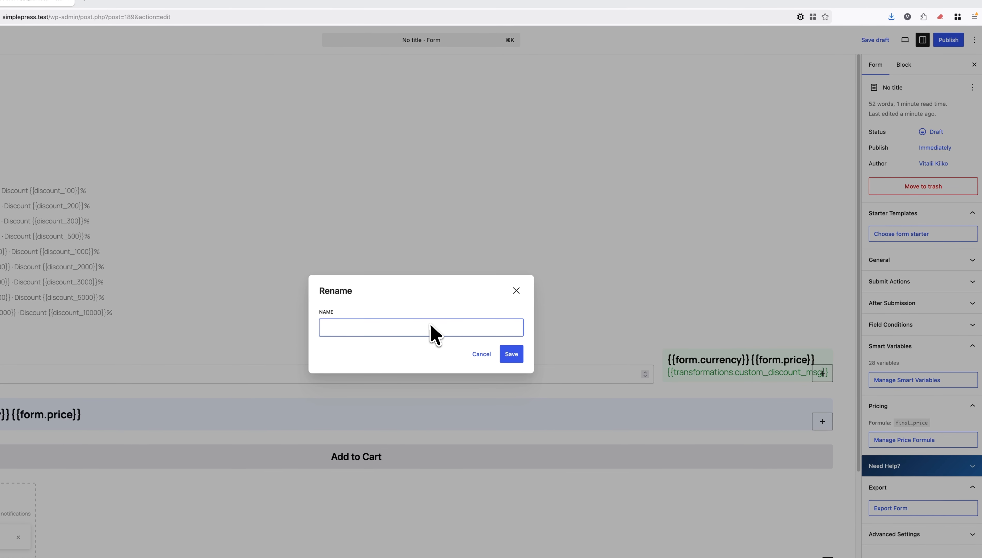
pyautogui.write('stickers form')
pyautogui.click(507, 353)
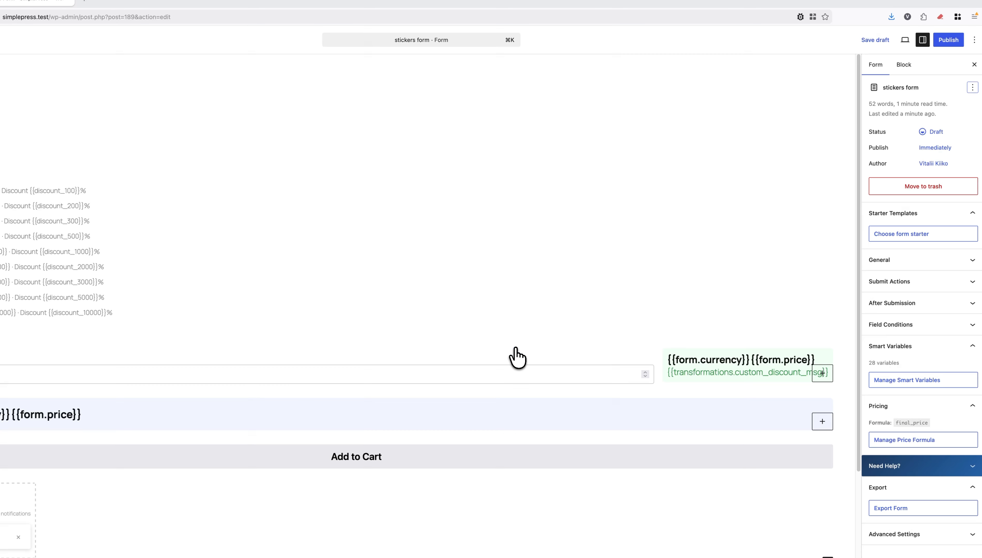
pyautogui.click(948, 42)
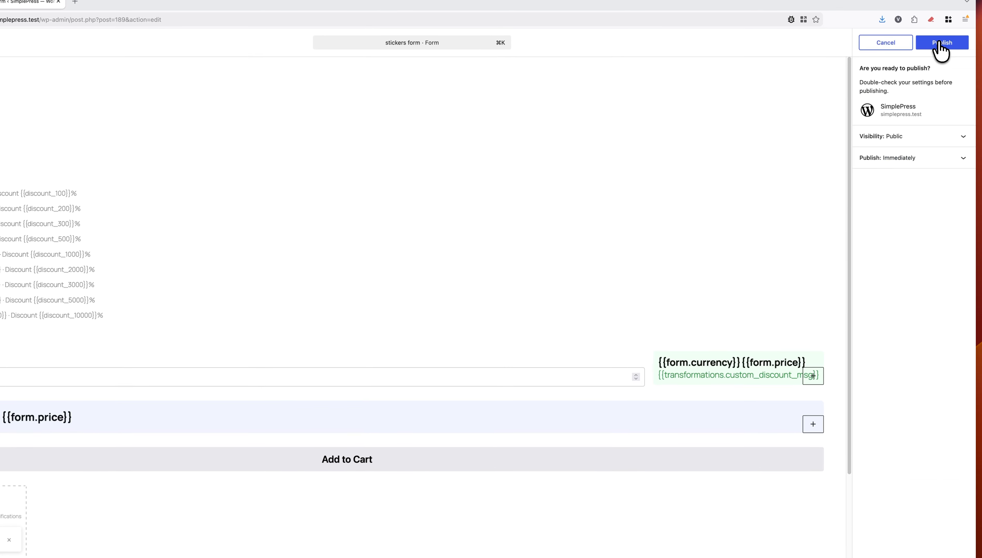
pyautogui.click(940, 44)
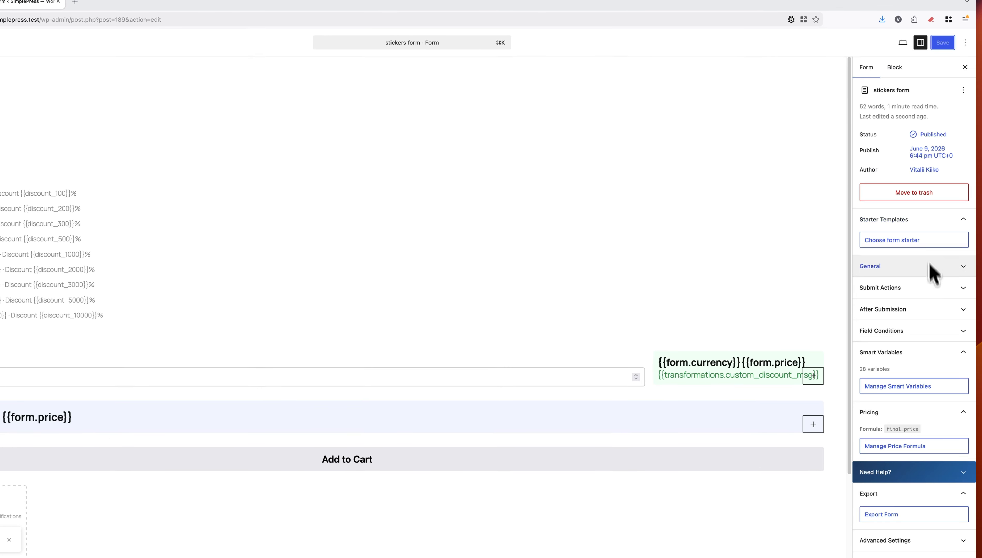
# - Remove the Save Submission action from the stickers form's submit actions and save the form
pyautogui.click(930, 288)
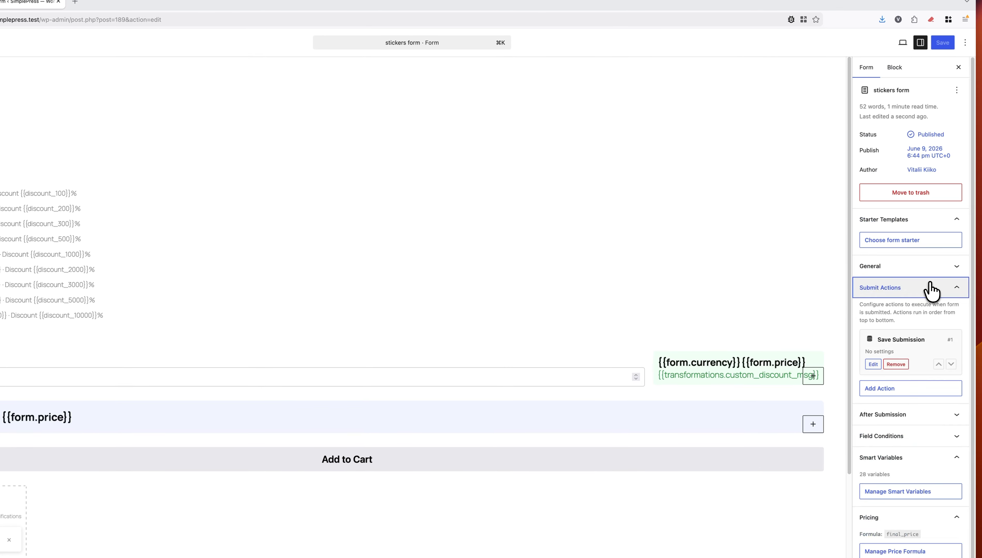
pyautogui.click(895, 364)
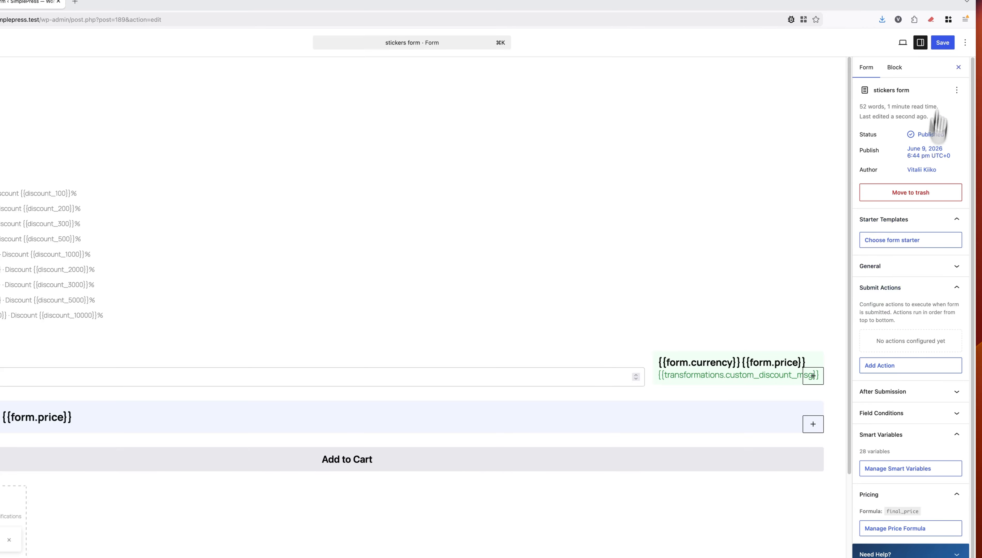
pyautogui.click(944, 43)
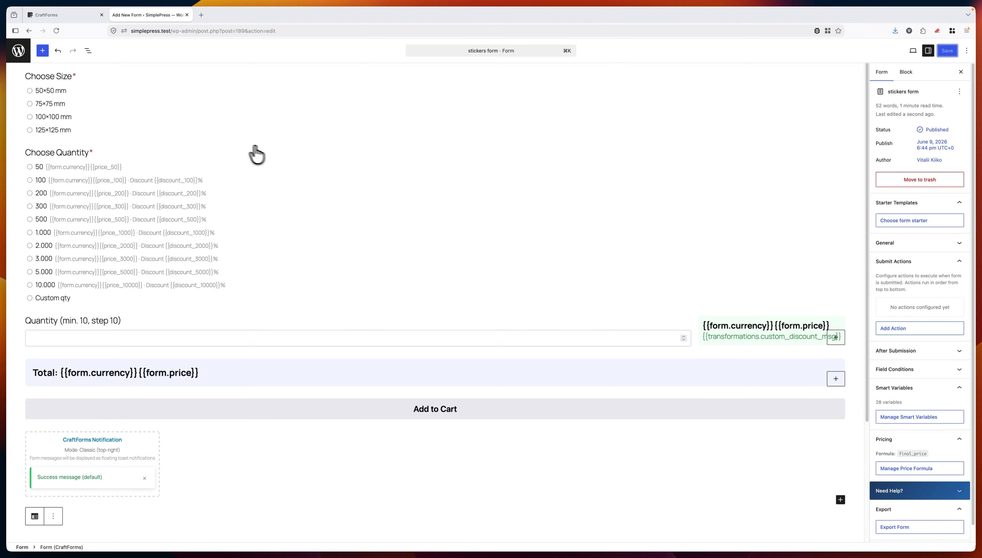
# - Return to the forms list and create another form from the WC: Pipe starter
pyautogui.click(23, 53)
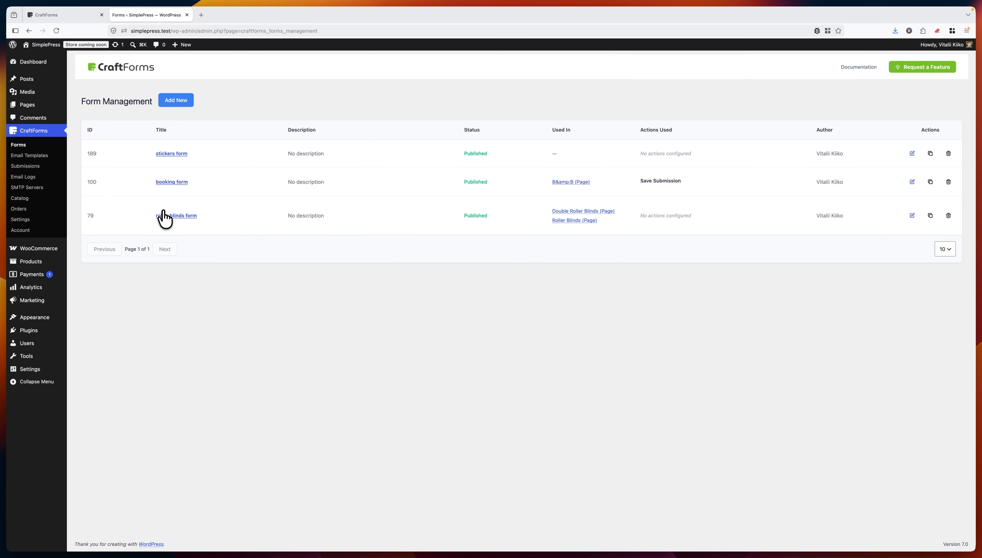
pyautogui.click(182, 108)
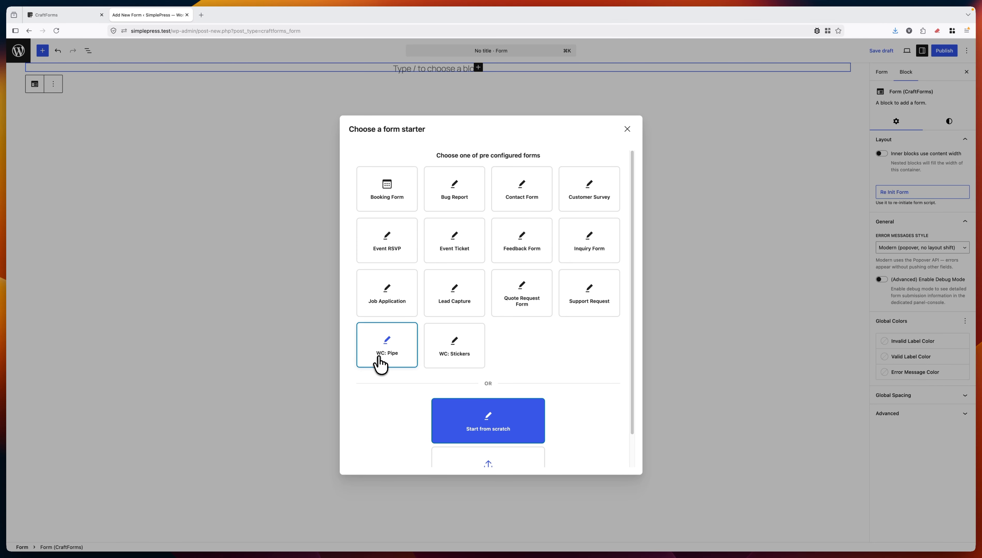
pyautogui.click(388, 364)
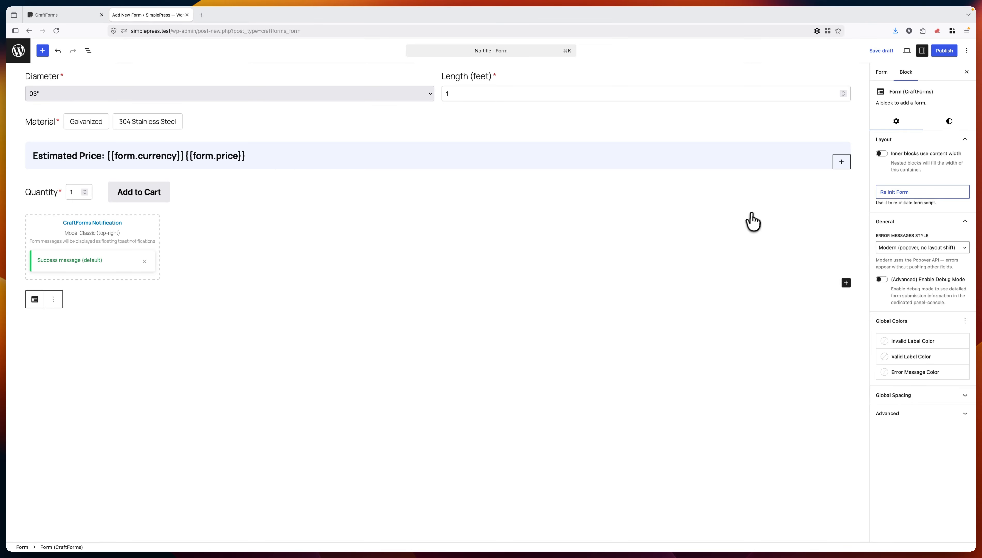
# - Rename the new pipe form to "pipes form"
pyautogui.click(883, 72)
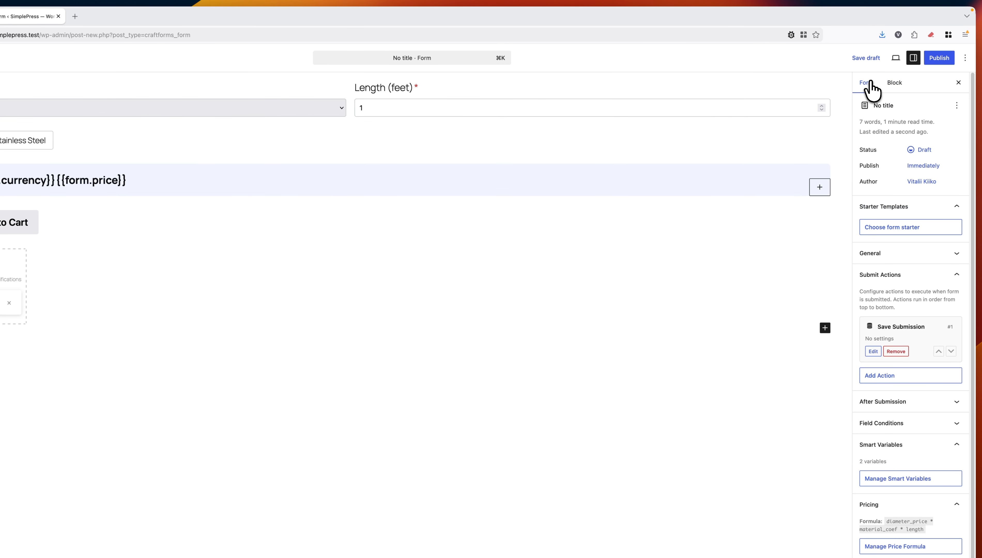
pyautogui.click(956, 105)
pyautogui.click(913, 124)
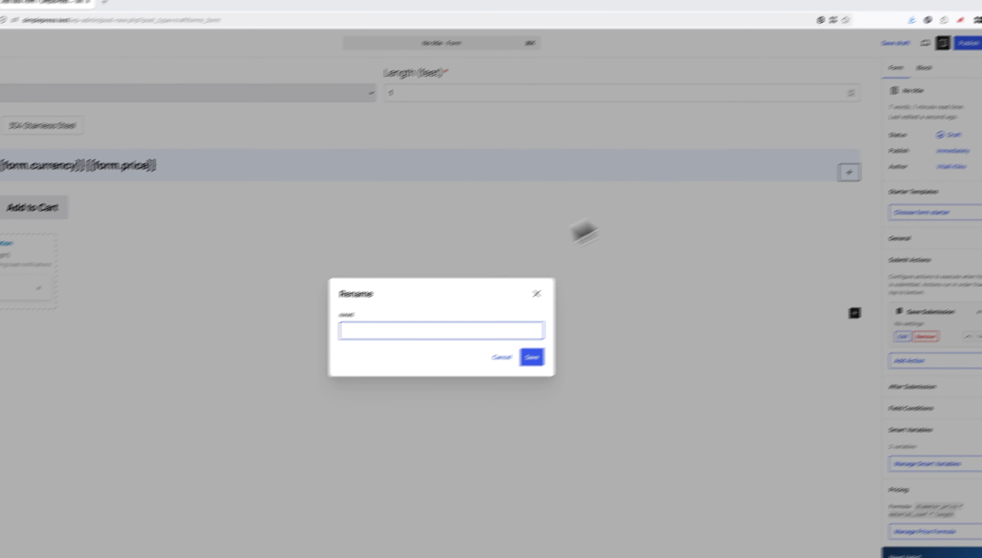
pyautogui.press('Return')
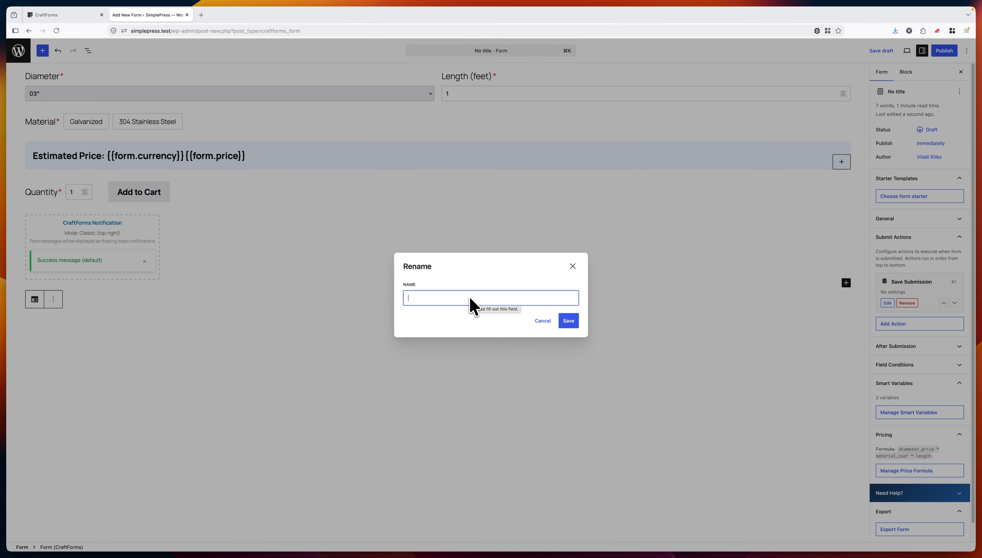
pyautogui.write('pipes form')
pyautogui.click(568, 320)
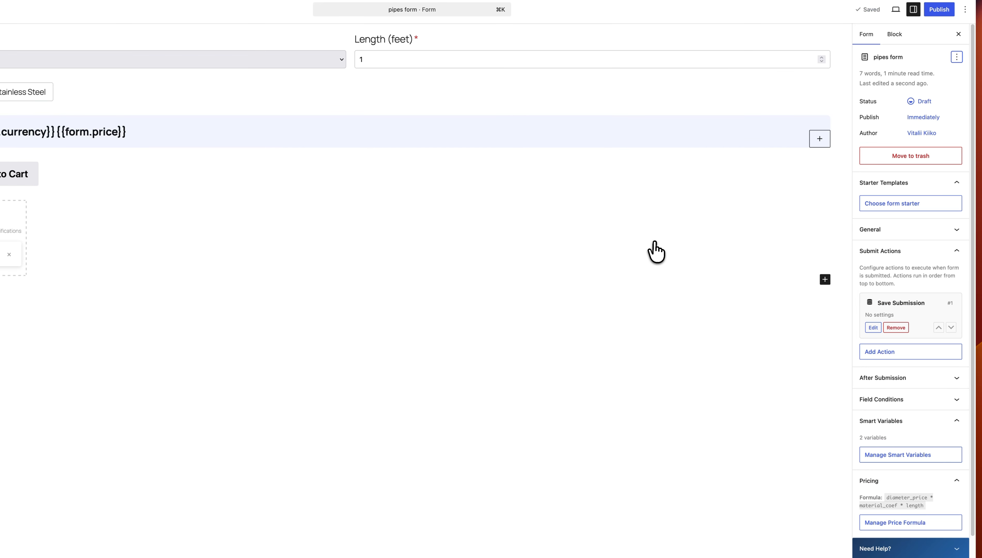
# - Remove the Save Submission action from the pipes form and publish the form
pyautogui.click(896, 328)
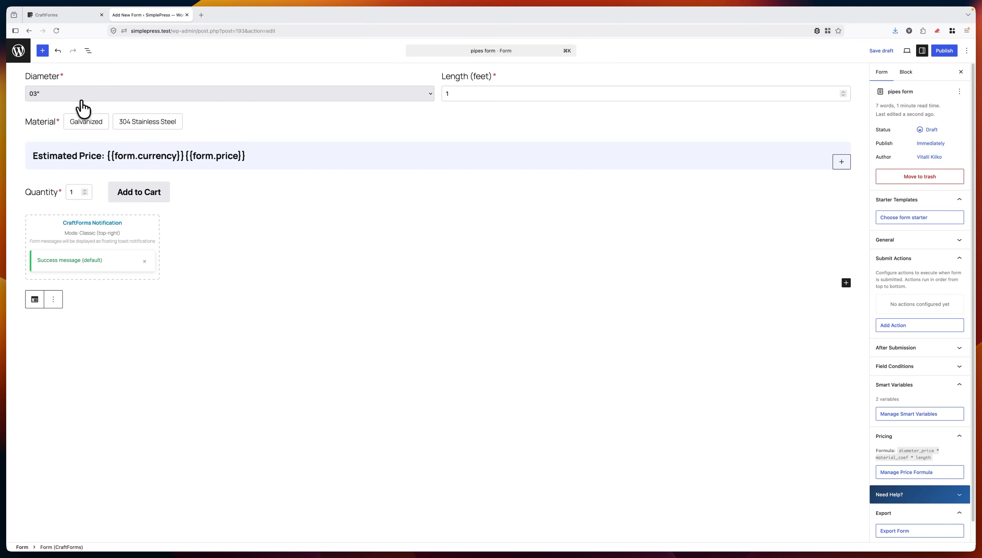
pyautogui.moveTo(441, 112)
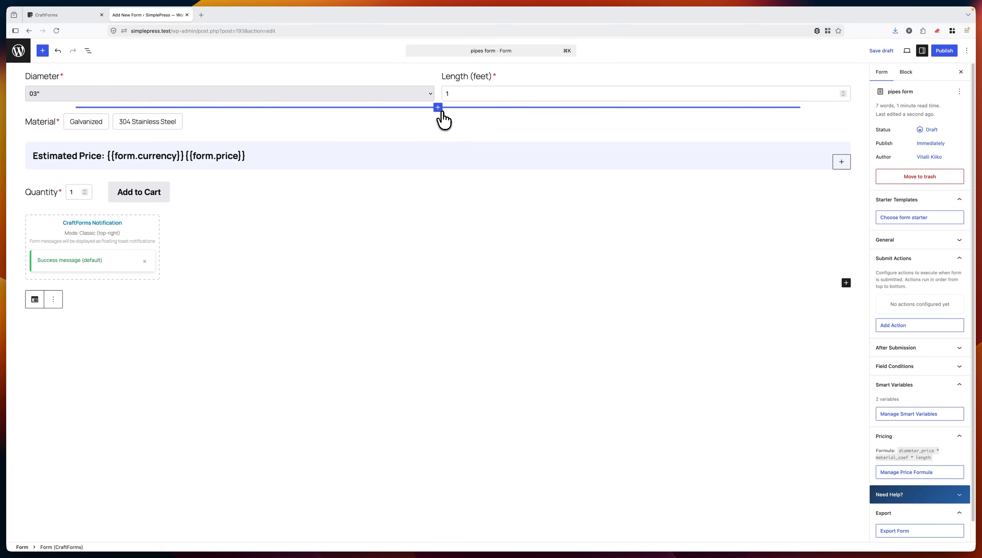
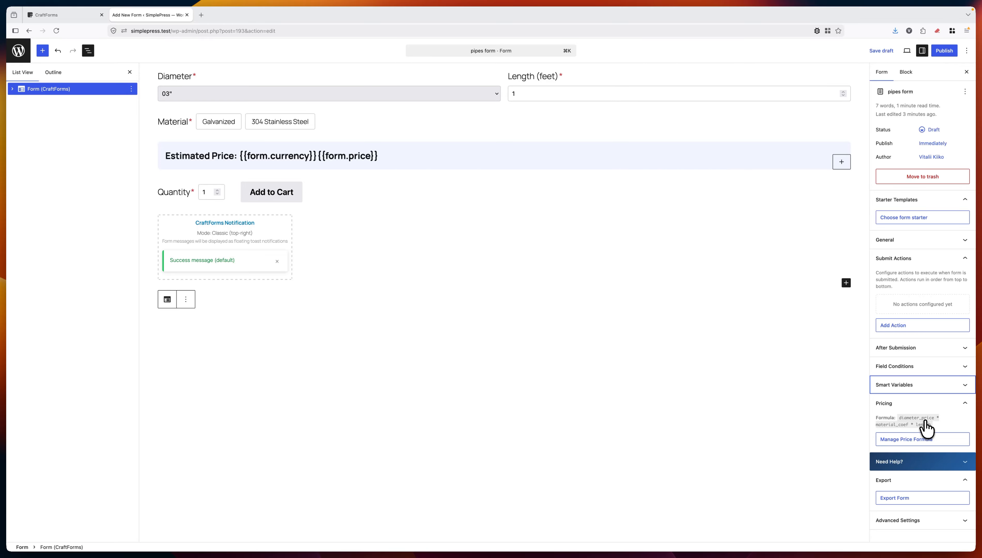
pyautogui.click(944, 50)
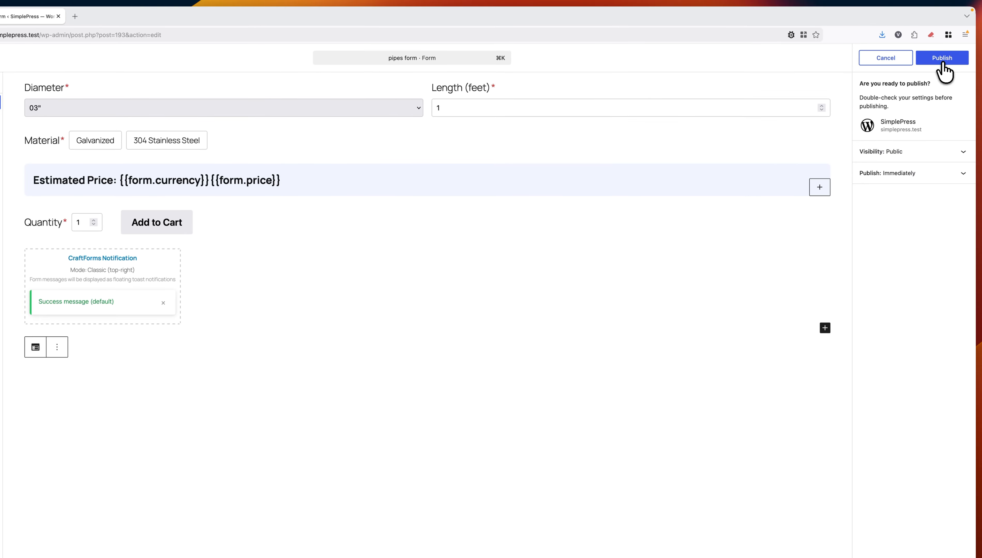
pyautogui.click(943, 59)
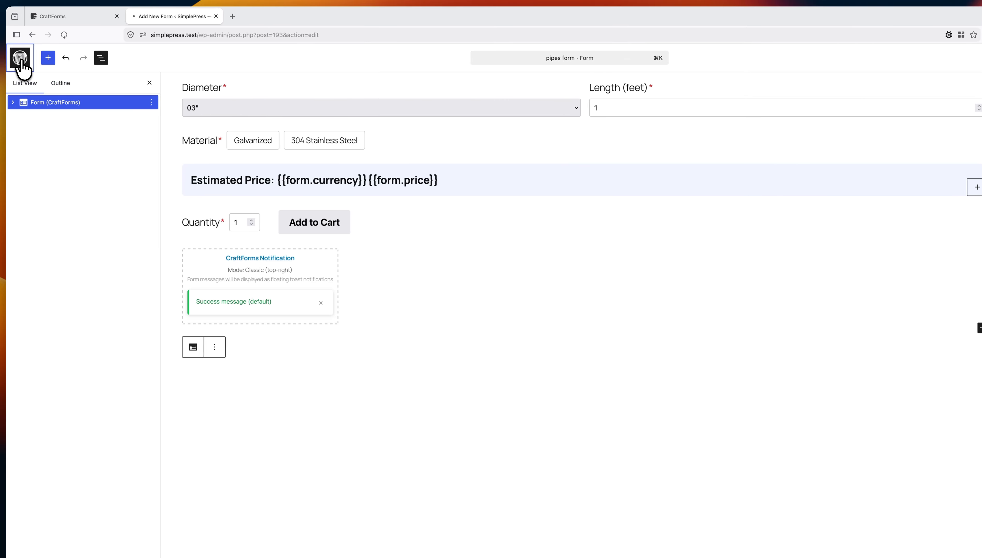
# - Leave the form editor and start adding a new WooCommerce product
pyautogui.click(21, 60)
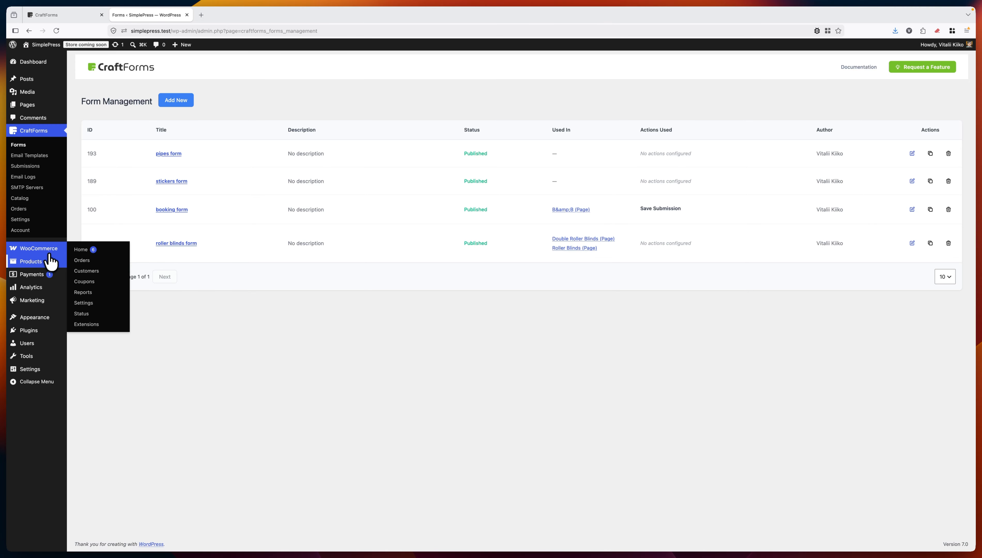
pyautogui.moveTo(22, 263)
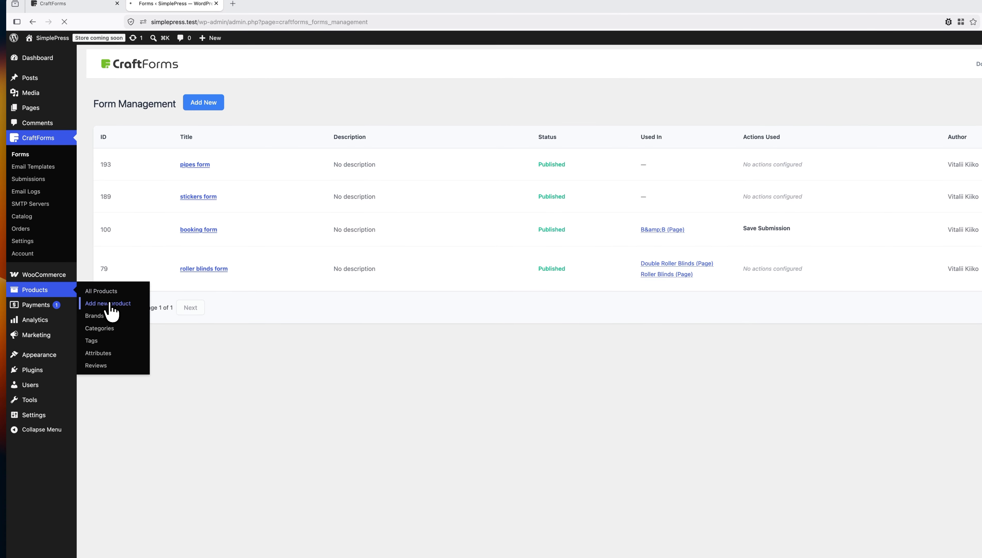
pyautogui.click(95, 273)
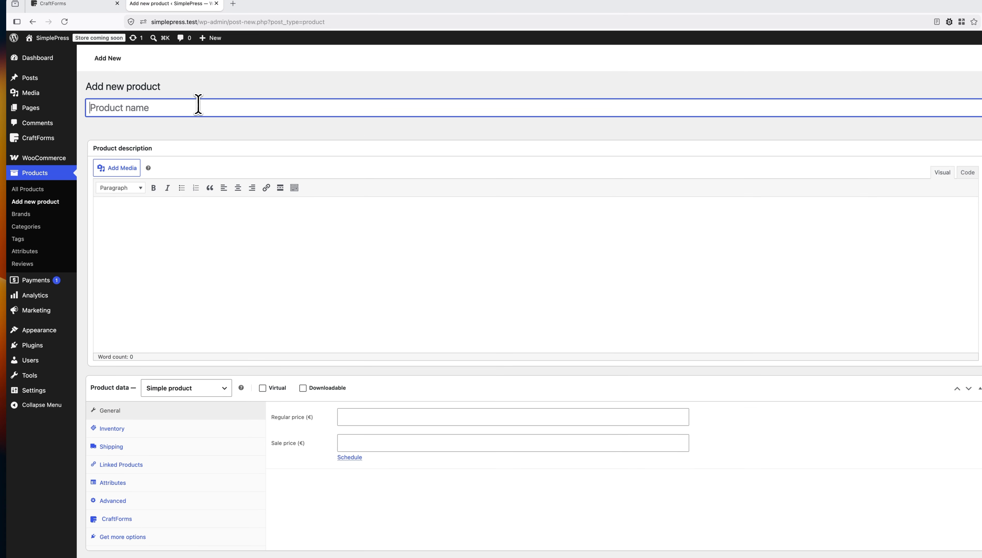
# - Name the new product "Stickers" with a regular price of 1 € and save it as a draft
pyautogui.write('Sticker')
pyautogui.write('s')
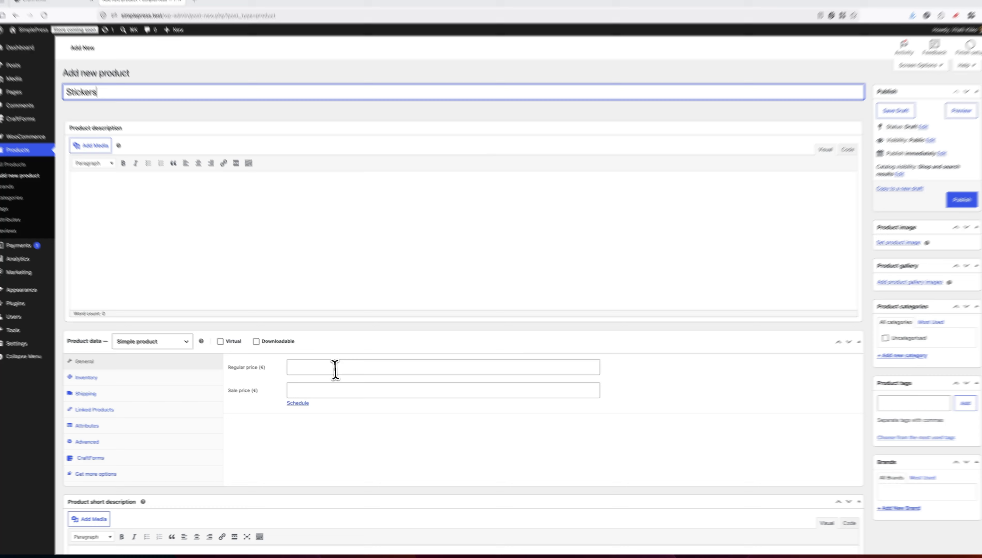
pyautogui.click(334, 370)
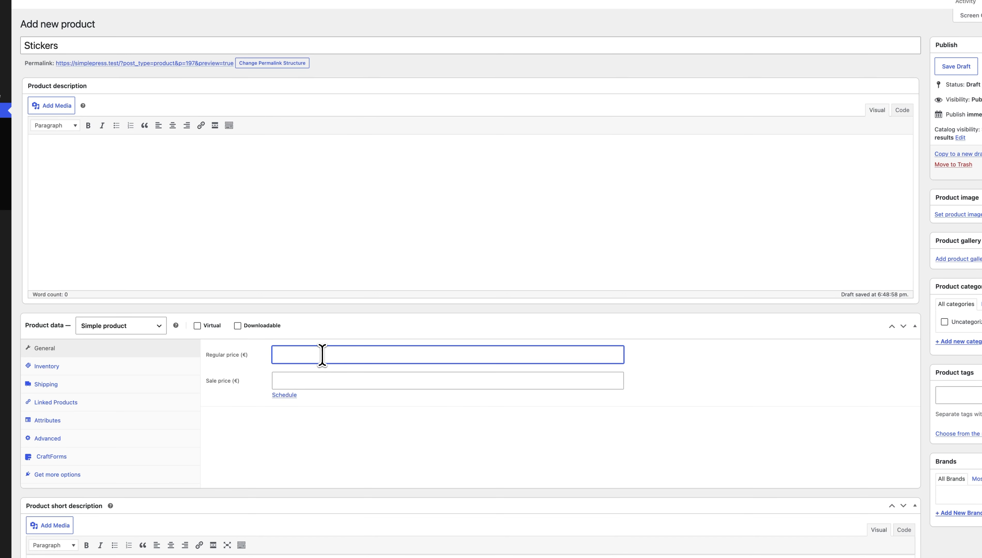
pyautogui.write('1')
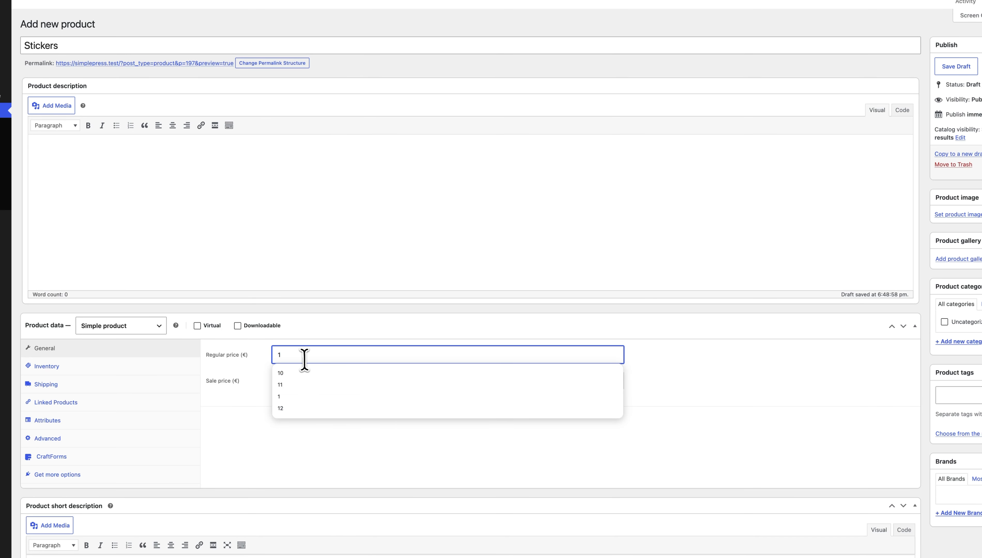
pyautogui.click(649, 353)
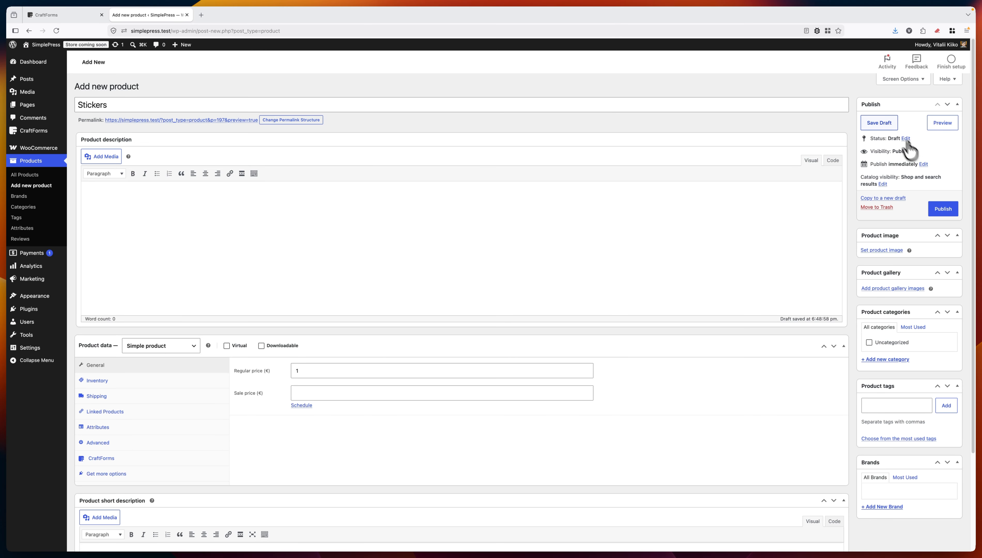
pyautogui.click(884, 124)
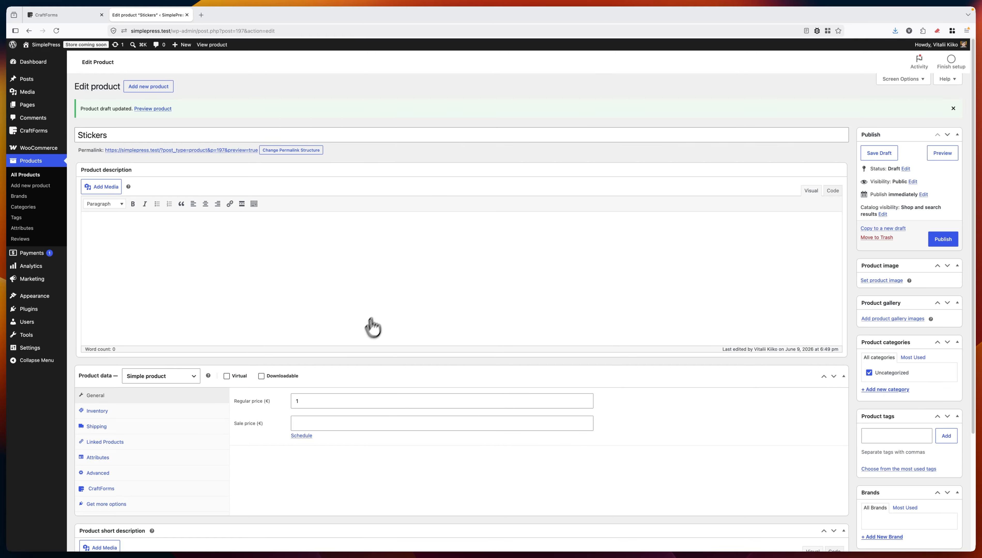
pyautogui.click(300, 401)
pyautogui.write('1')
# - Enable the CraftForms form connection for the Stickers product and collapse its expanded settings sections
pyautogui.scroll(-4, 274, 362)
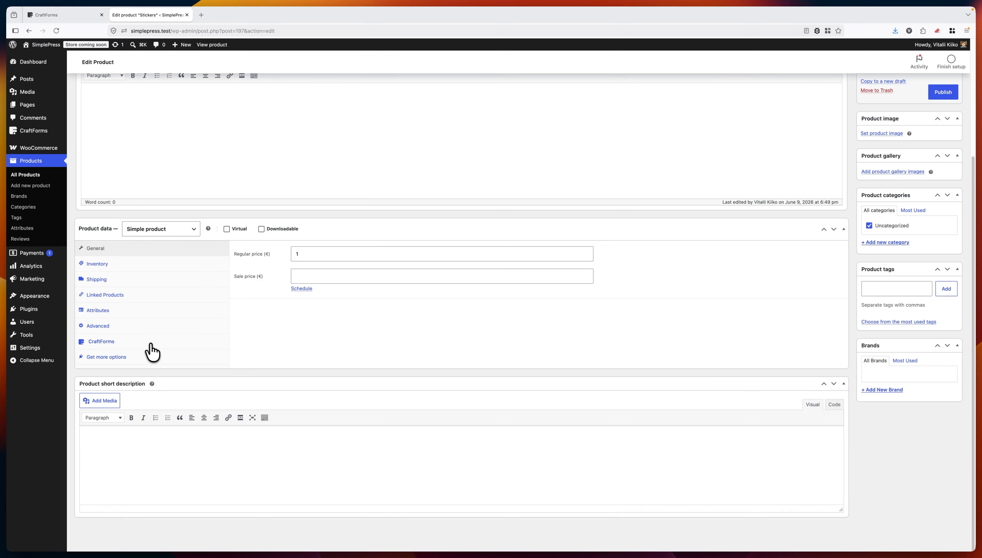
pyautogui.click(110, 348)
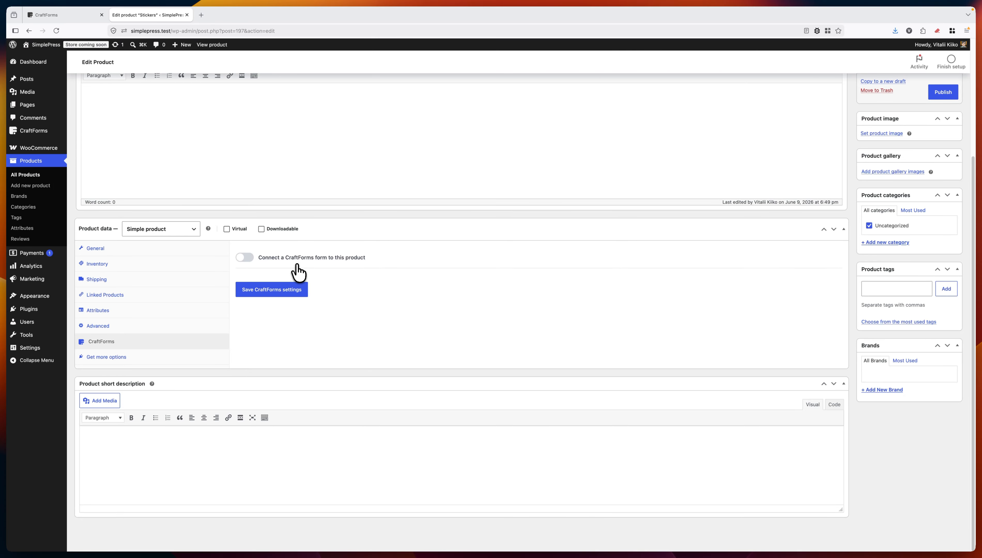
pyautogui.click(246, 258)
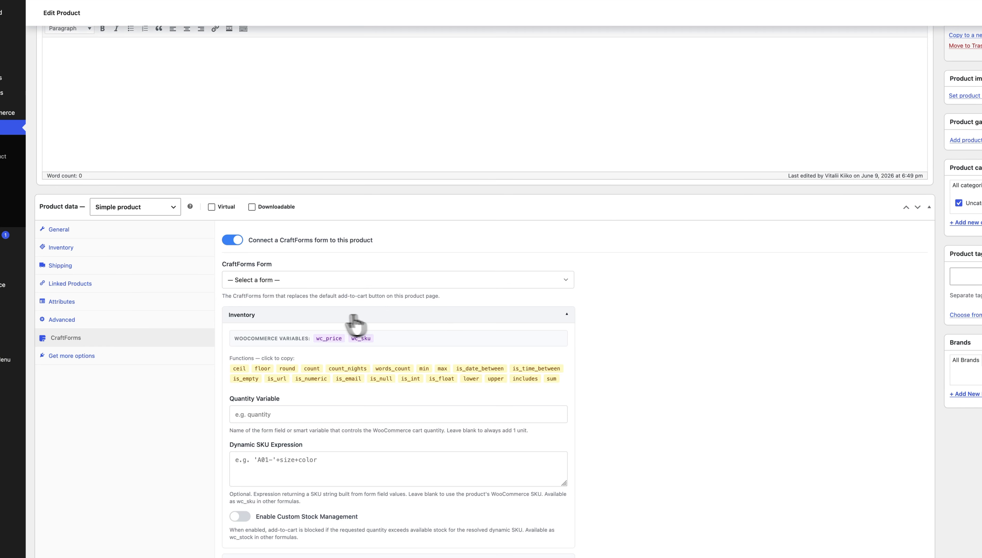
pyautogui.click(306, 315)
pyautogui.click(303, 382)
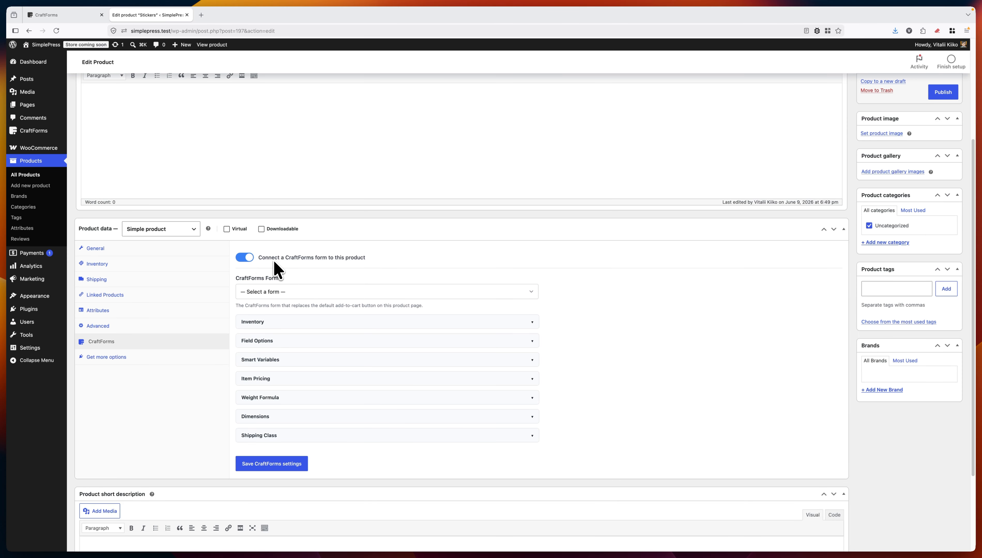
# - Connect the stickers form to the Stickers product and save the CraftForms settings
pyautogui.click(275, 292)
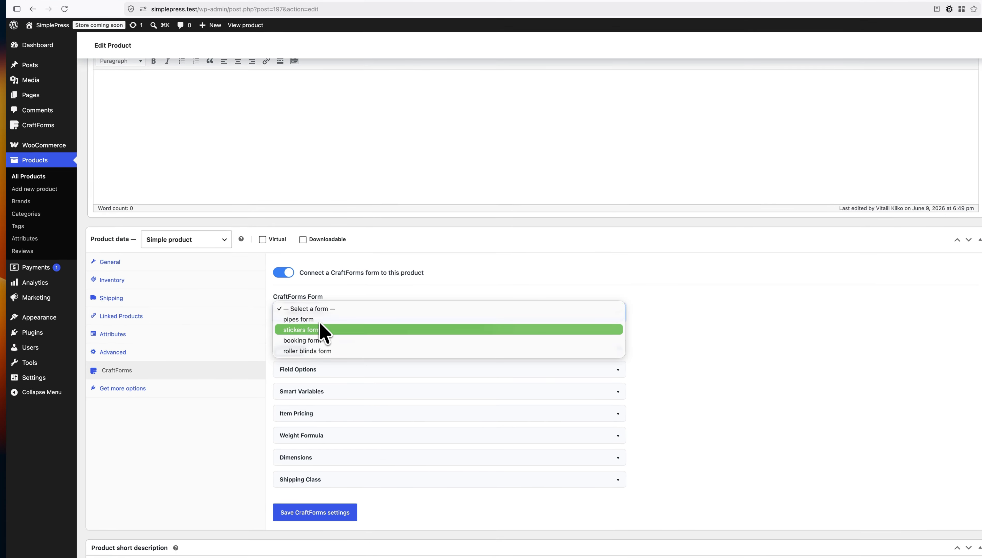
pyautogui.click(319, 329)
pyautogui.scroll(5, 245, 311)
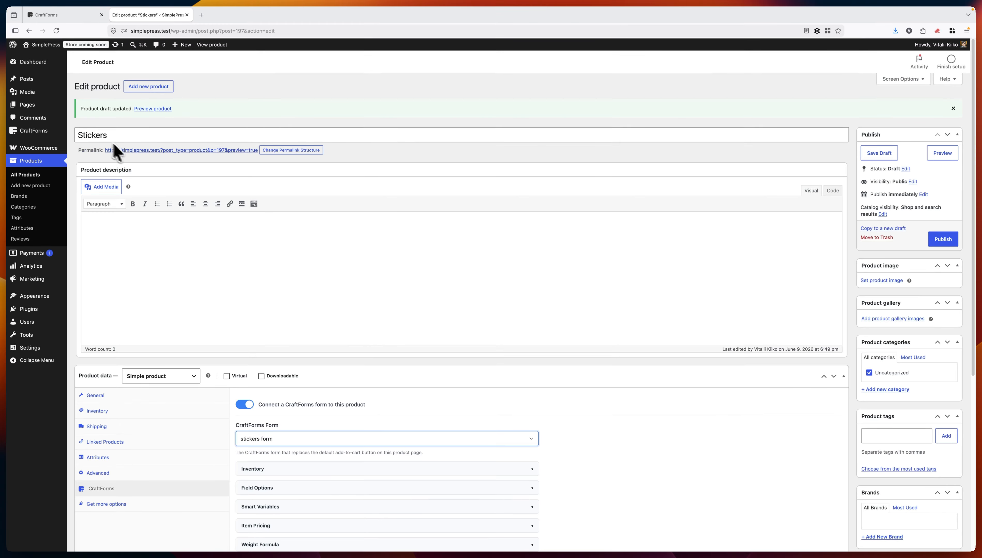
pyautogui.scroll(-6, 275, 322)
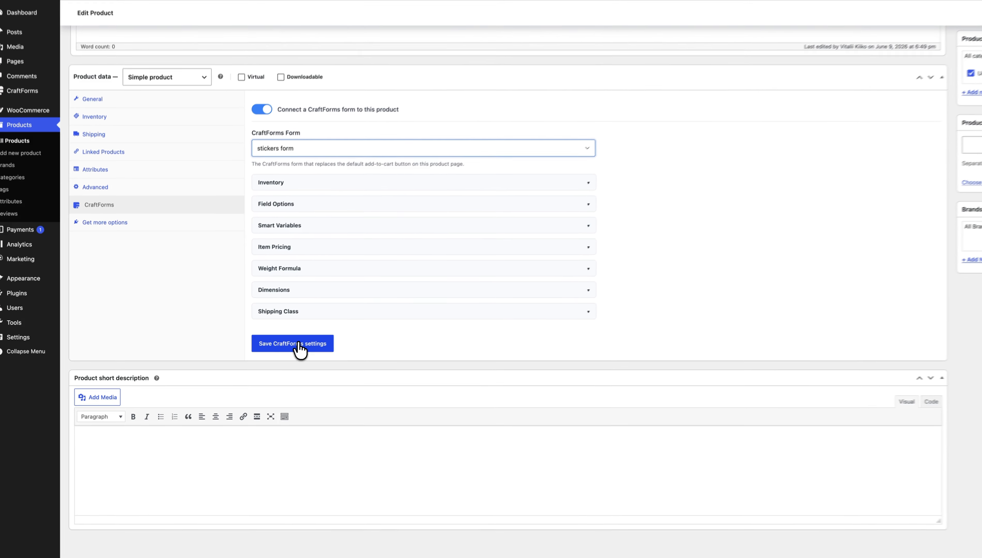
pyautogui.click(300, 349)
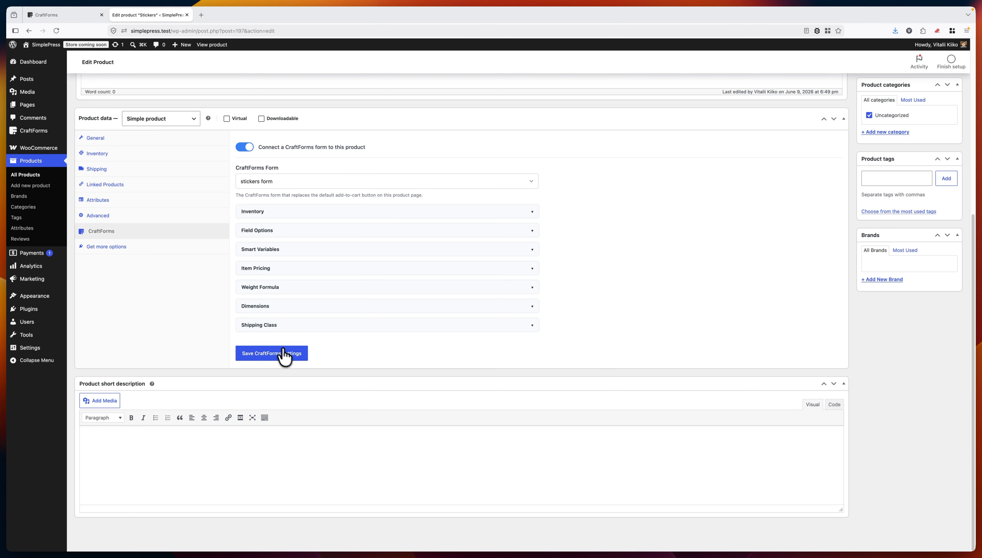
pyautogui.scroll(5, 683, 274)
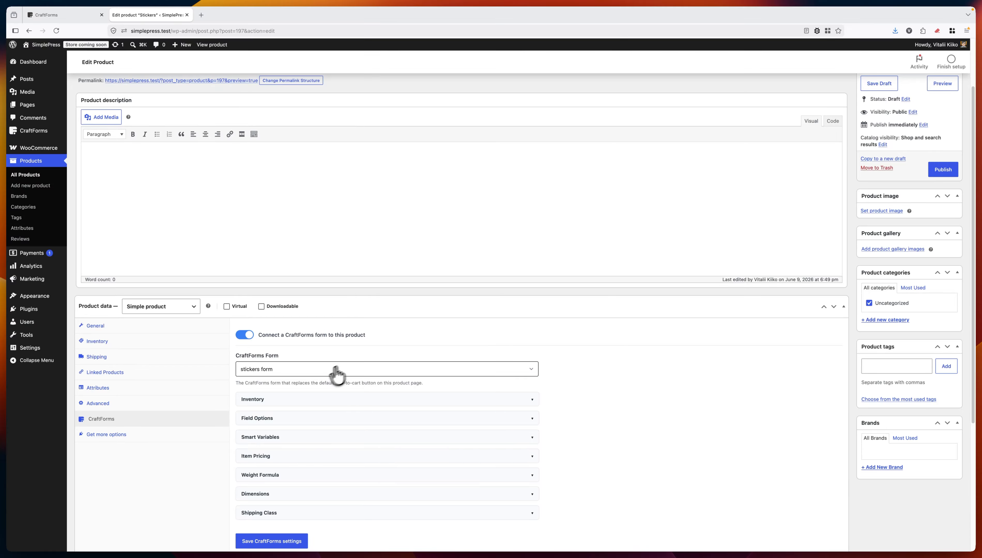
pyautogui.scroll(-3, 324, 411)
pyautogui.scroll(-3, 340, 453)
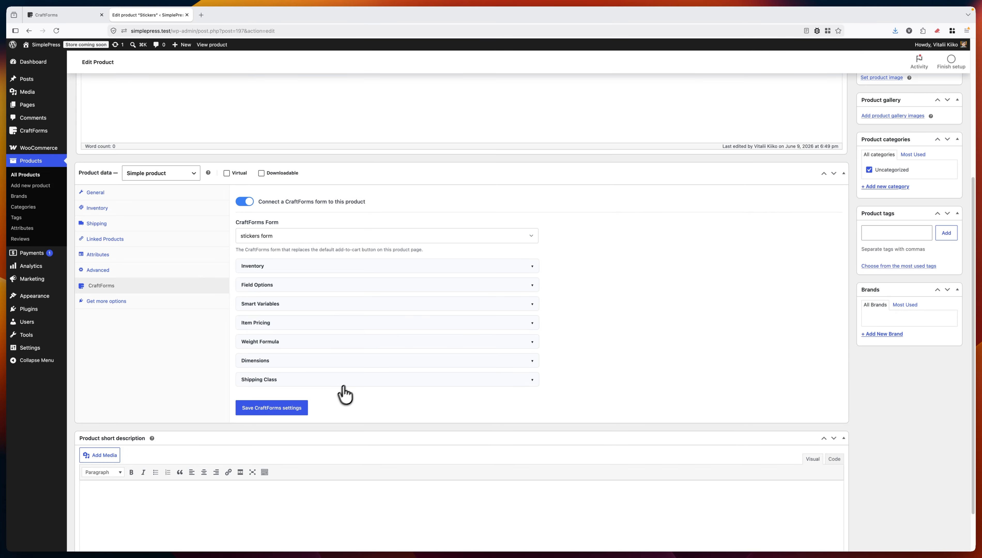
pyautogui.click(274, 409)
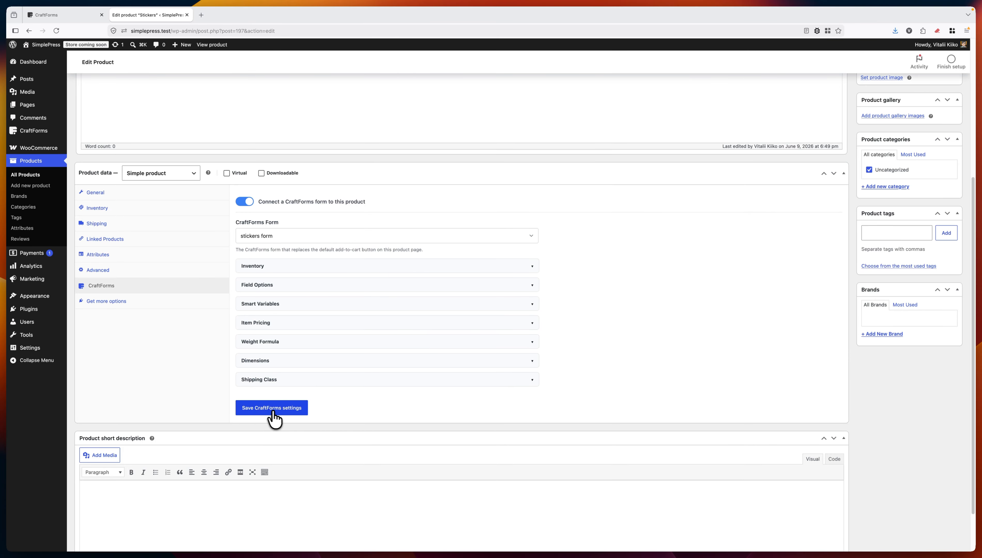
pyautogui.click(276, 413)
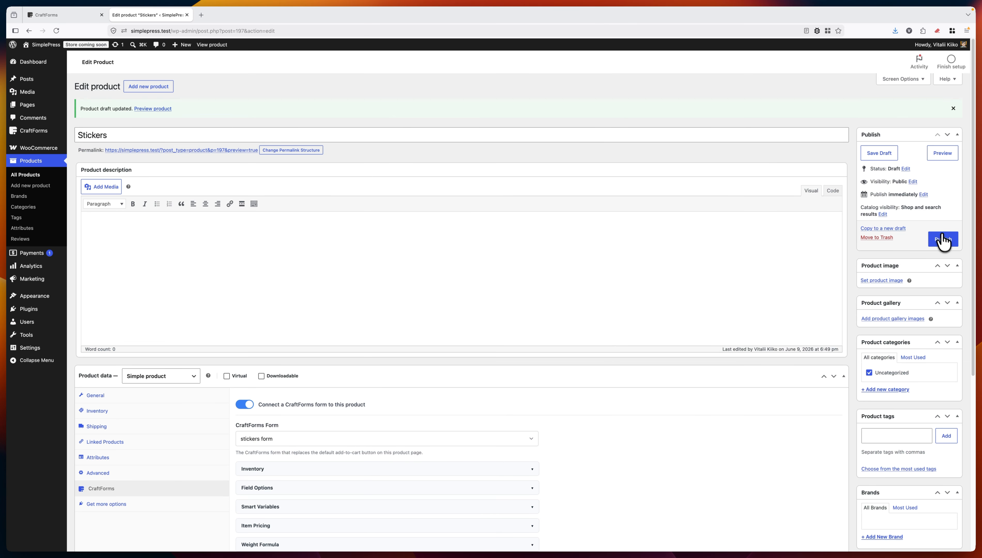
# - Examine the product's CraftForms Inventory settings and publish the Stickers product
pyautogui.scroll(-2, 373, 411)
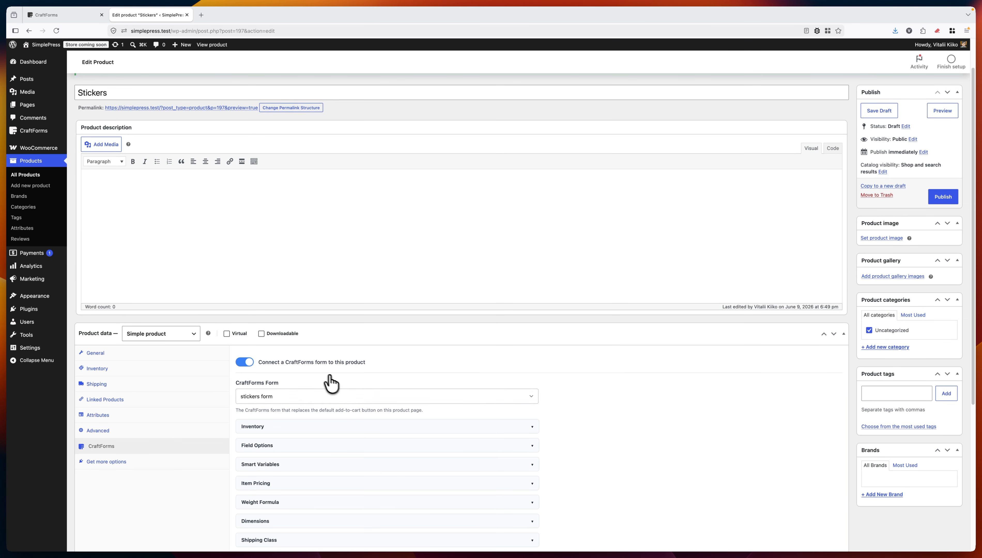
pyautogui.scroll(-10, 351, 412)
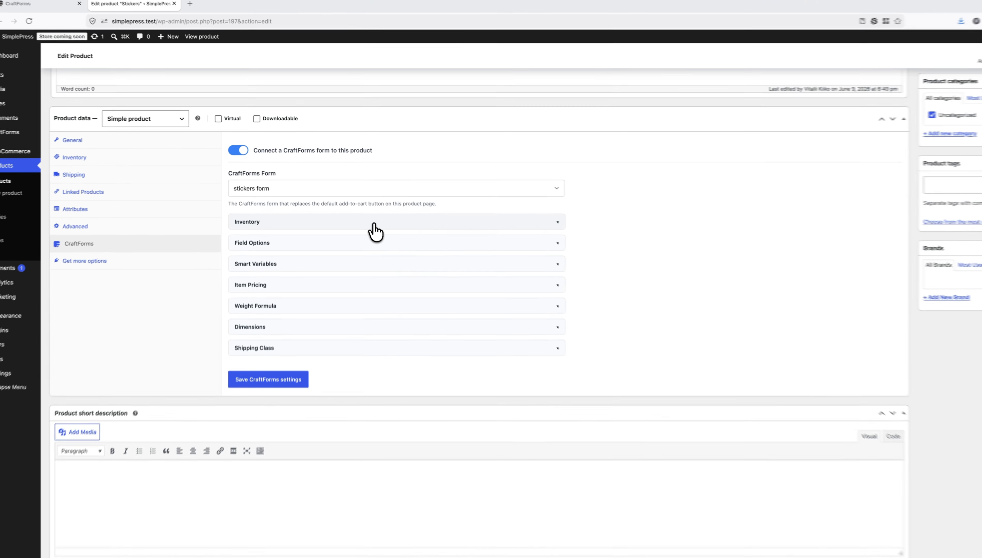
pyautogui.click(366, 215)
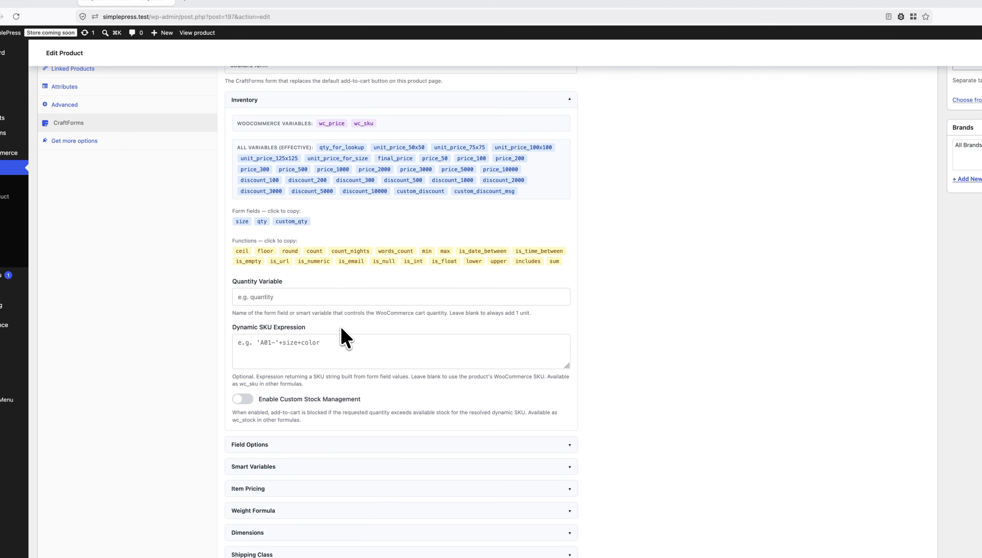
pyautogui.click(432, 101)
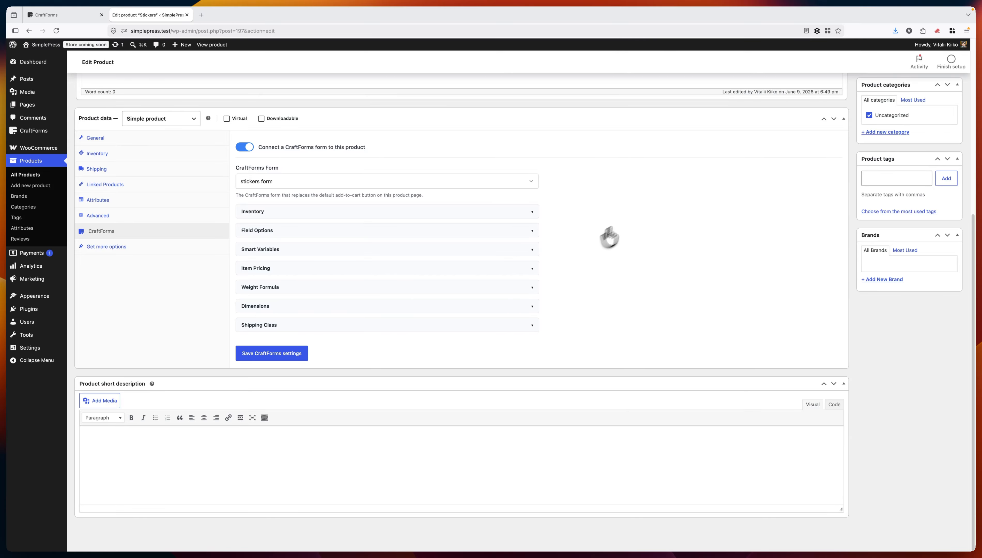
pyautogui.scroll(5, 639, 224)
pyautogui.scroll(3, 896, 195)
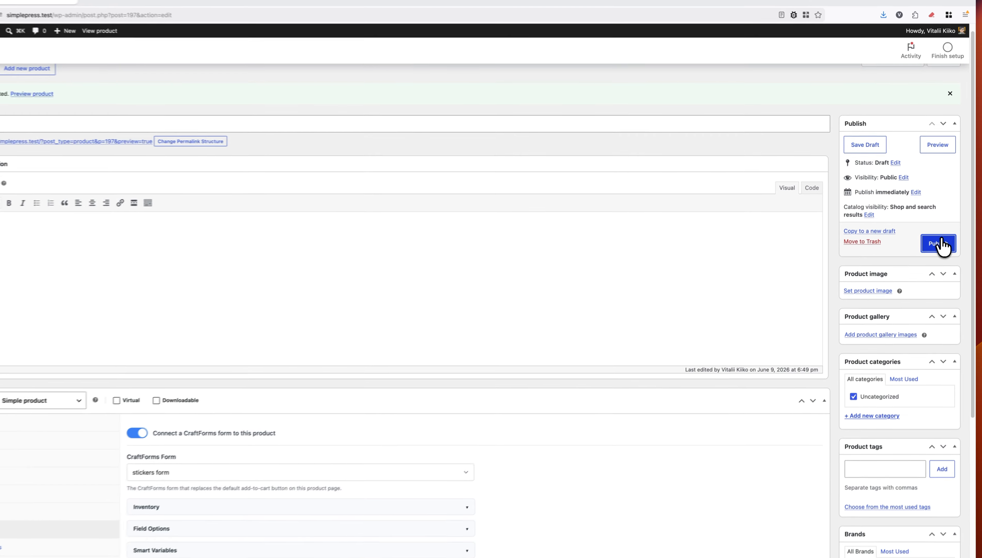
pyautogui.click(941, 244)
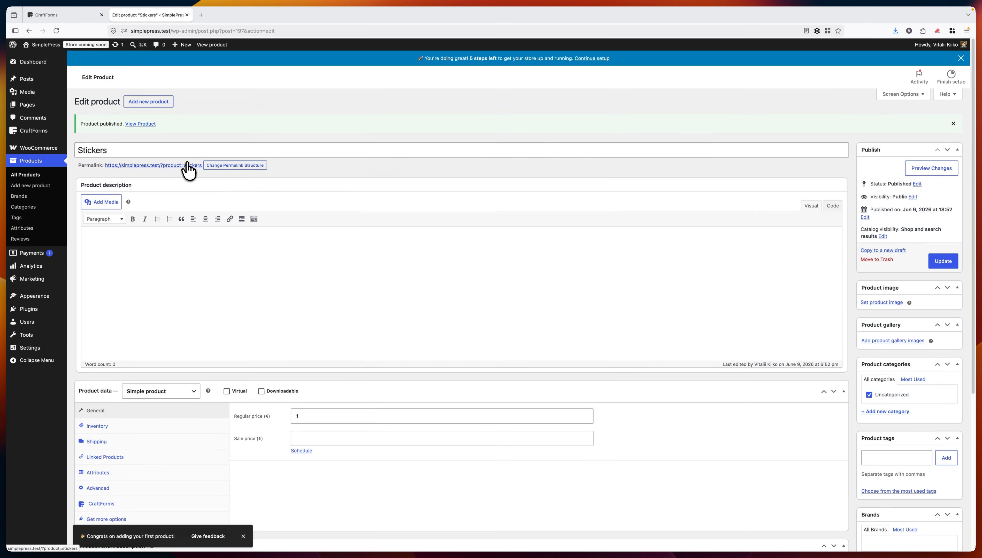
# - Open the published Stickers product page in a new tab and highlight the total price amount
pyautogui.rightClick(153, 172)
pyautogui.click(201, 168)
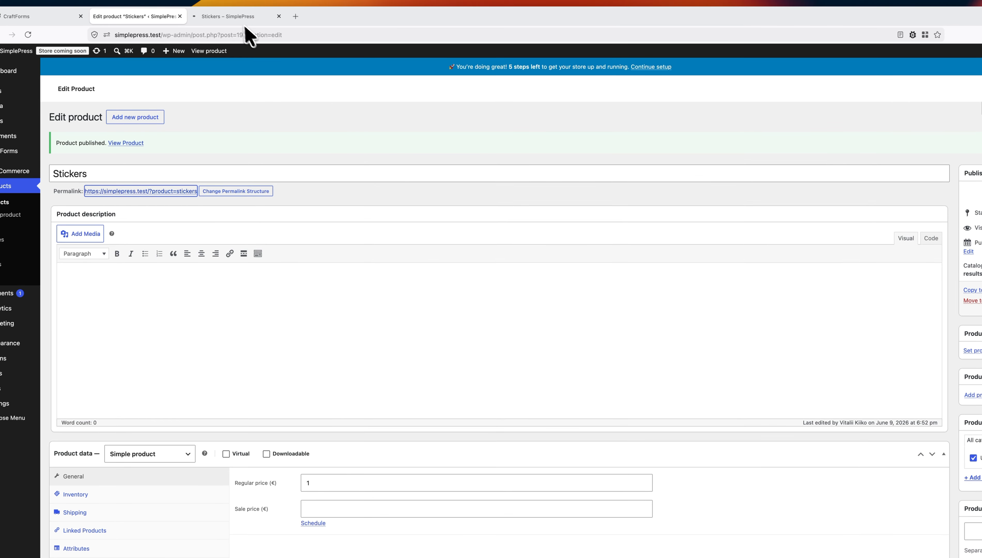
pyautogui.click(238, 17)
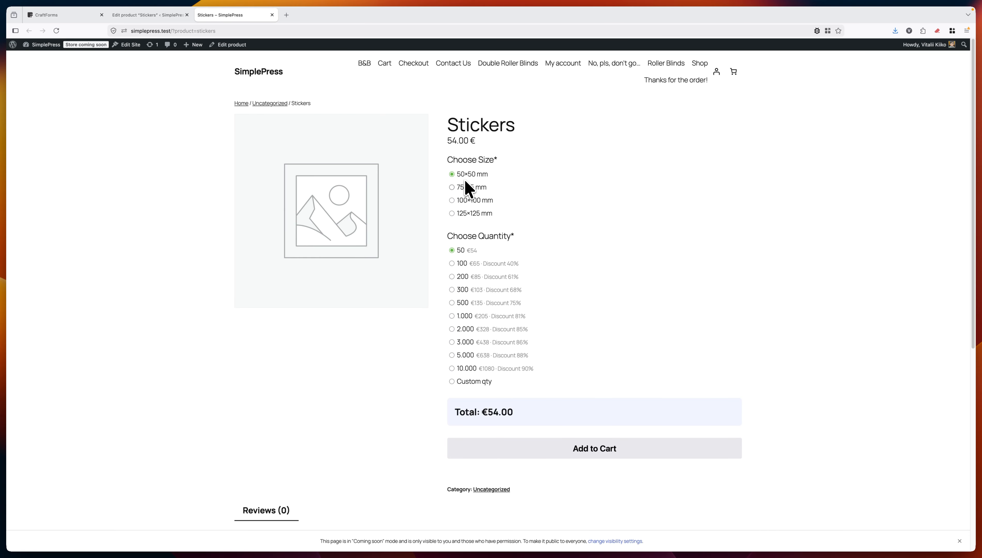
pyautogui.moveTo(487, 413); pyautogui.dragTo(512, 412)
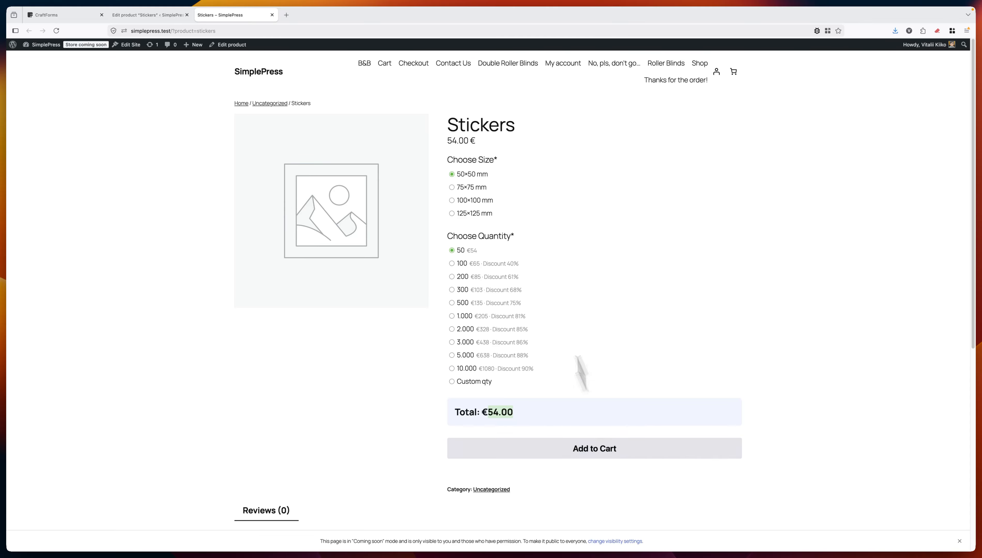
# - Return to the CraftForms forms list and open the stickers form in the form editor
pyautogui.click(161, 17)
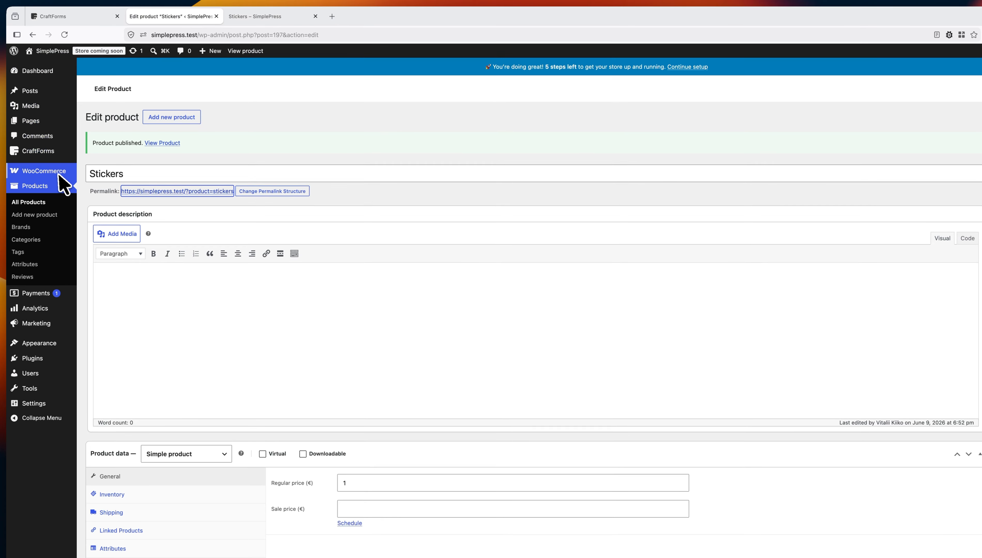
pyautogui.click(100, 153)
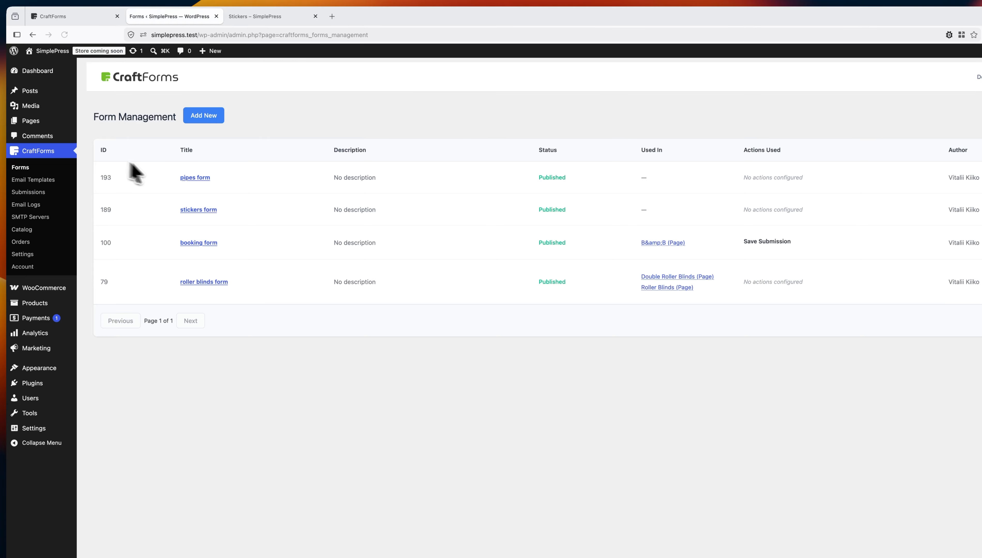
pyautogui.click(199, 209)
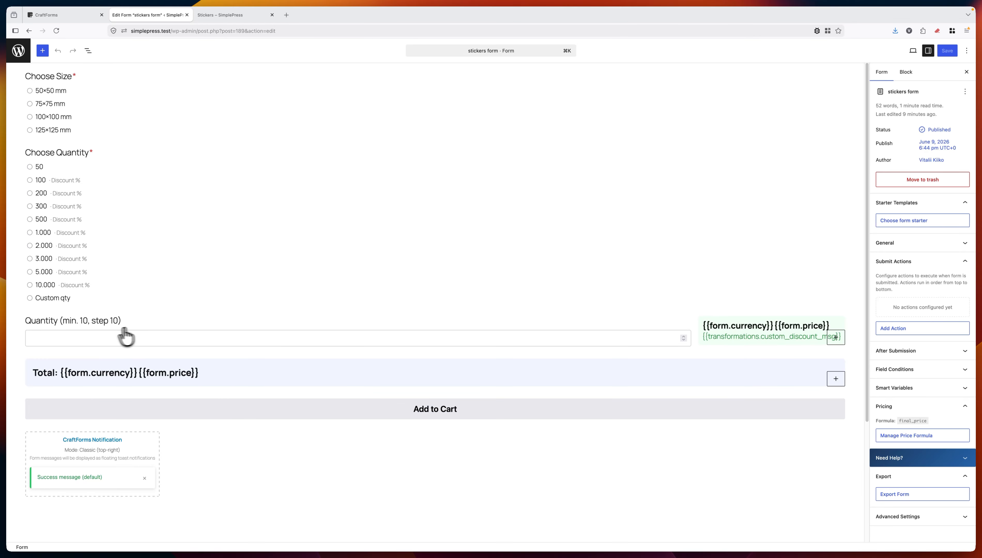
# - Test the Custom qty, 3.000 and 1.000 quantity options on the Stickers product page, checking the total, and return to the form editor
pyautogui.click(219, 15)
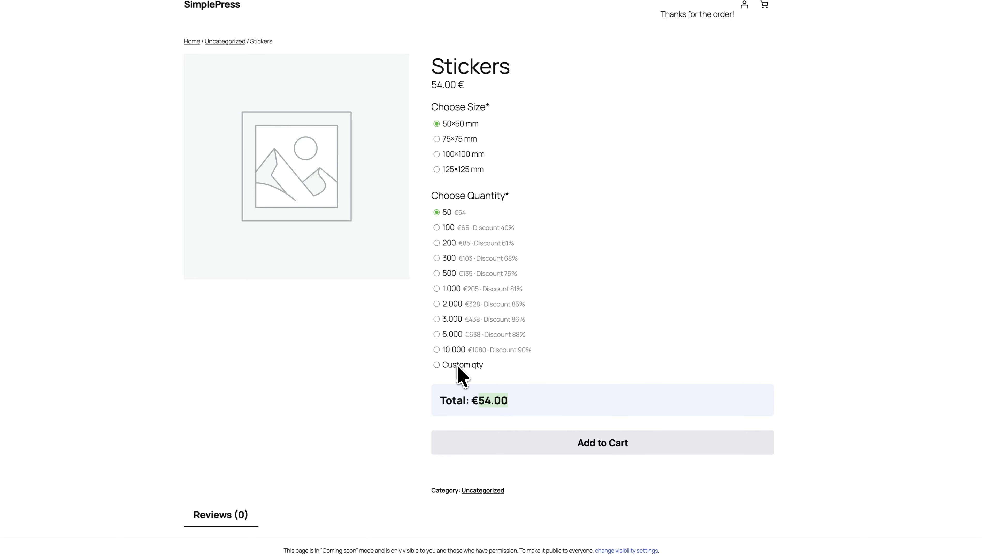
pyautogui.click(458, 365)
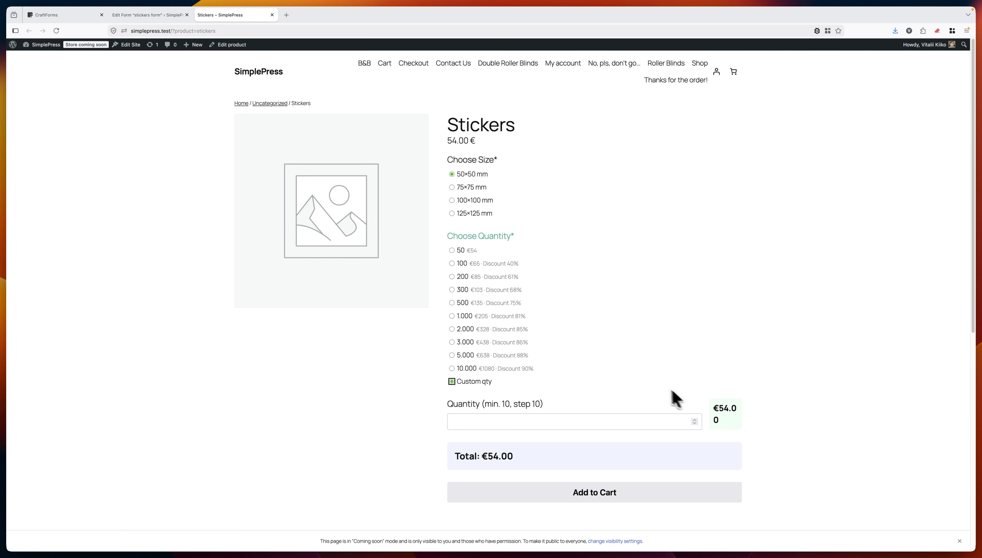
pyautogui.click(468, 343)
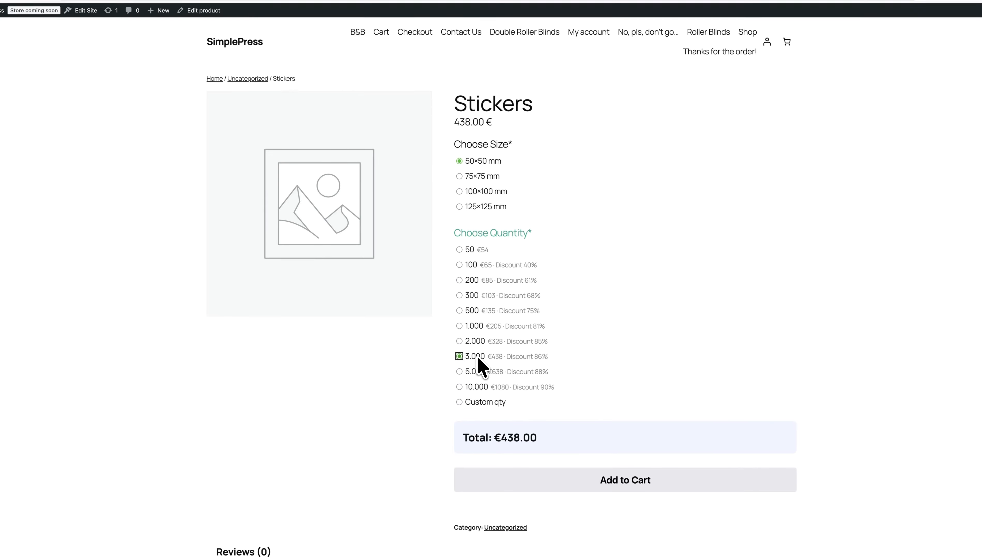
pyautogui.click(476, 328)
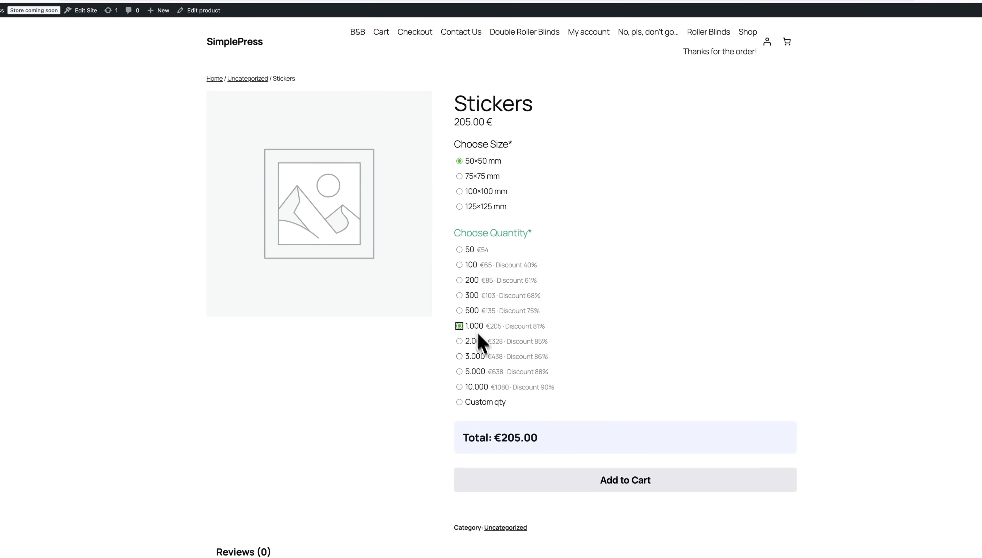
pyautogui.moveTo(502, 437); pyautogui.dragTo(533, 437)
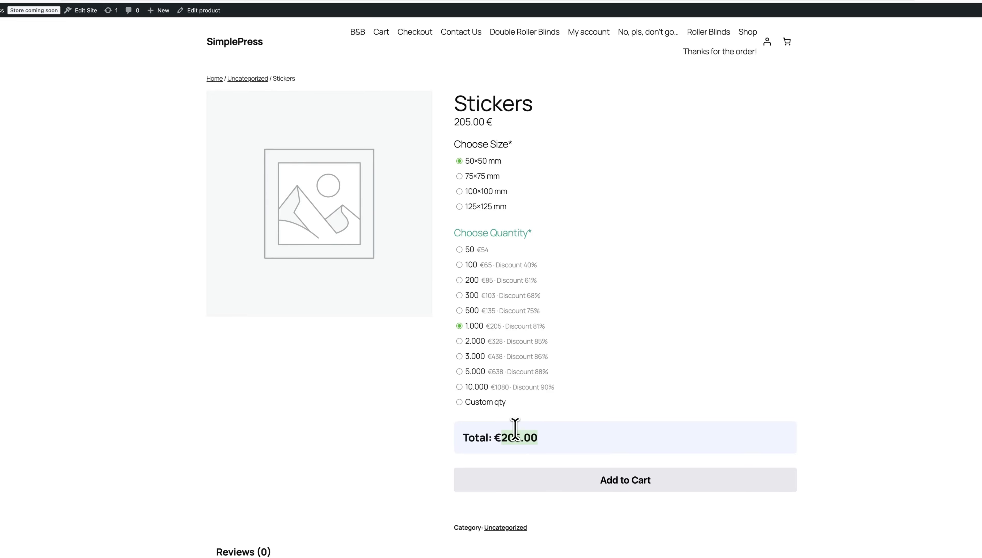
pyautogui.click(185, 8)
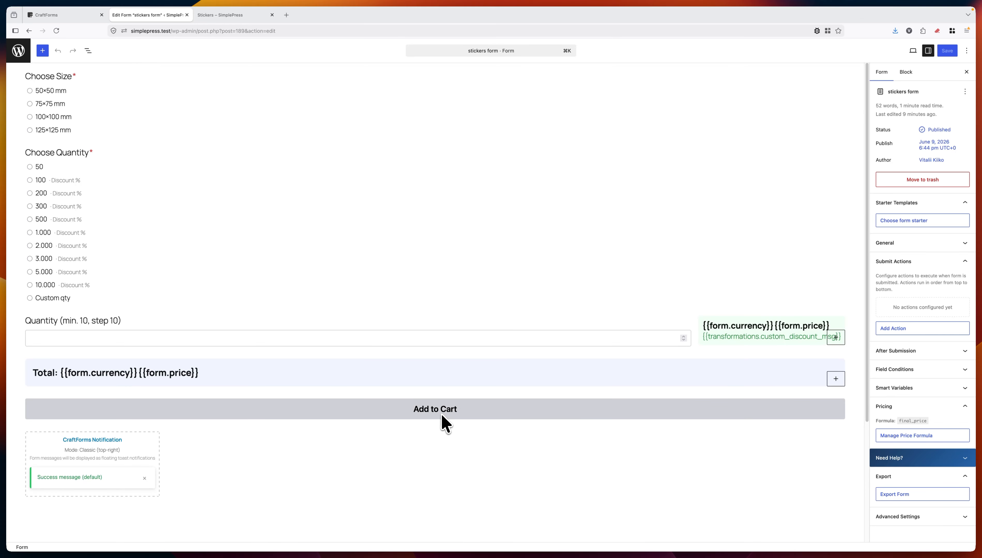
# - On the Stickers product page, try quantity 300 and size 100×100 mm, and settle on quantity 1.000 with size 75×75 mm
pyautogui.moveTo(415, 389)
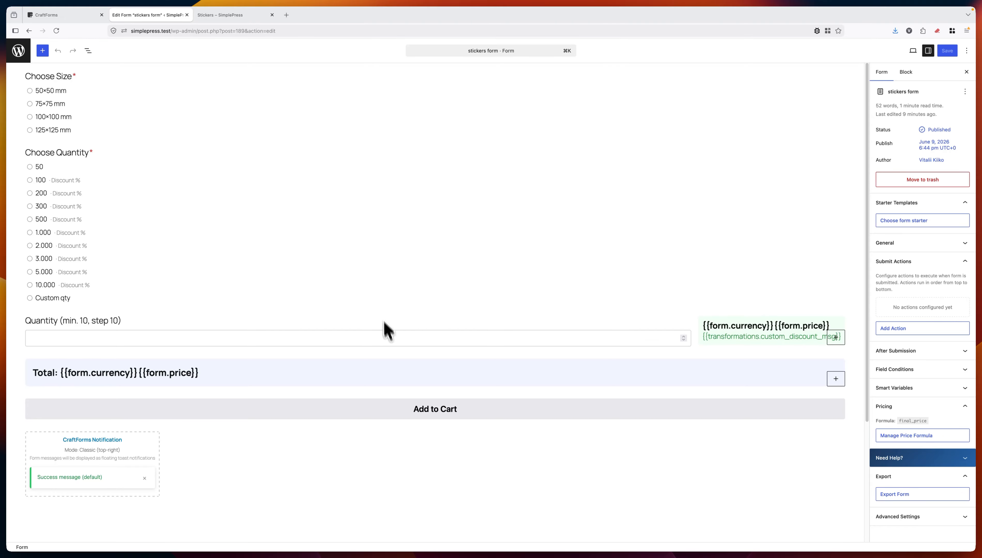
pyautogui.click(243, 15)
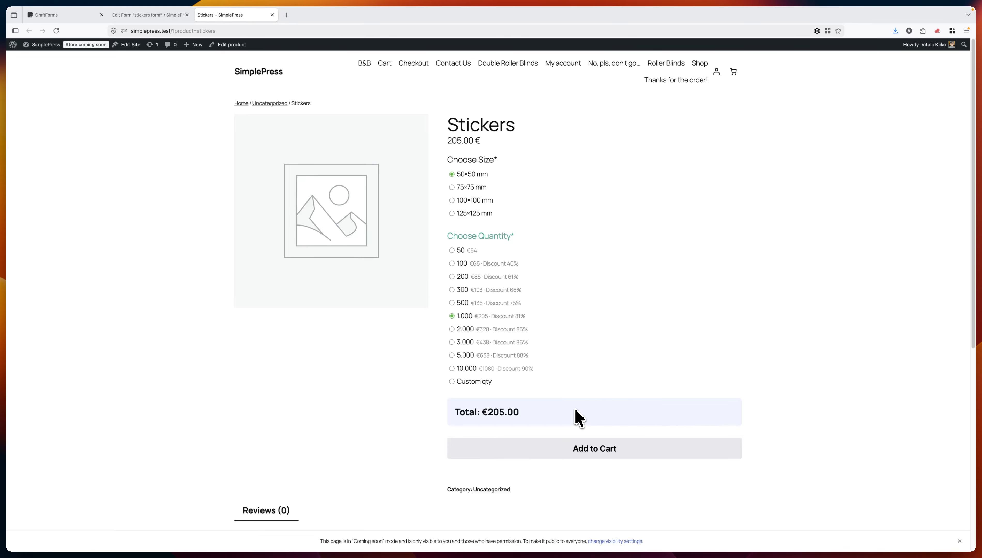
pyautogui.click(461, 290)
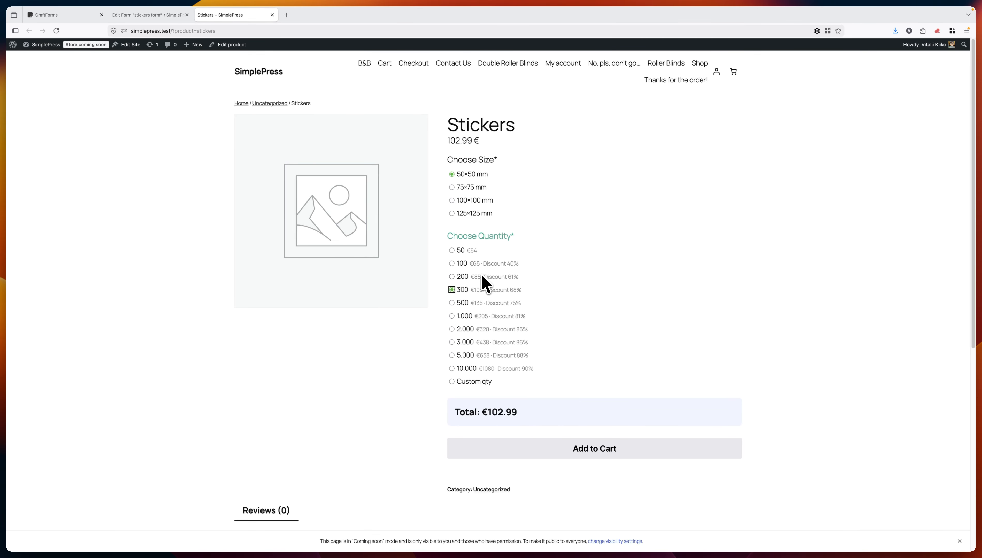
pyautogui.click(452, 316)
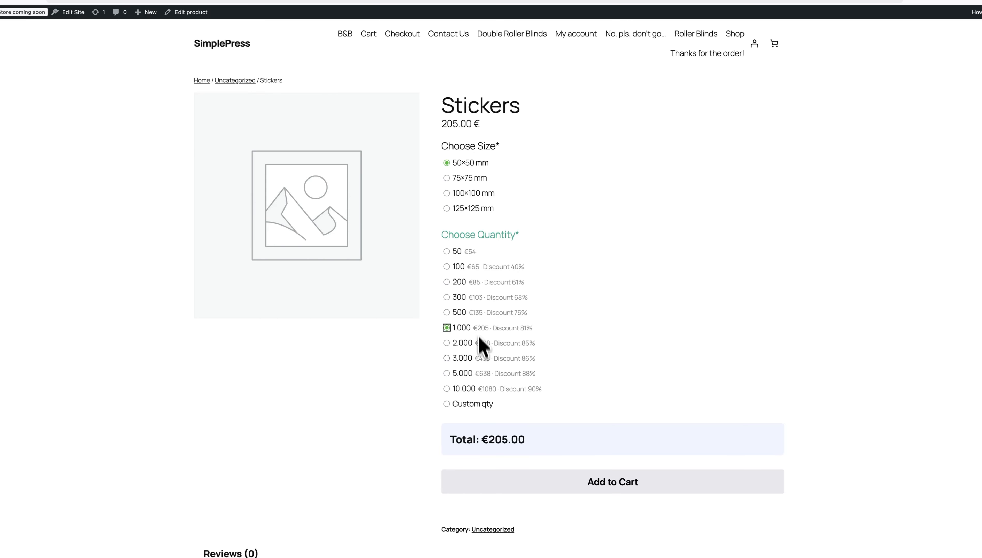
pyautogui.click(448, 179)
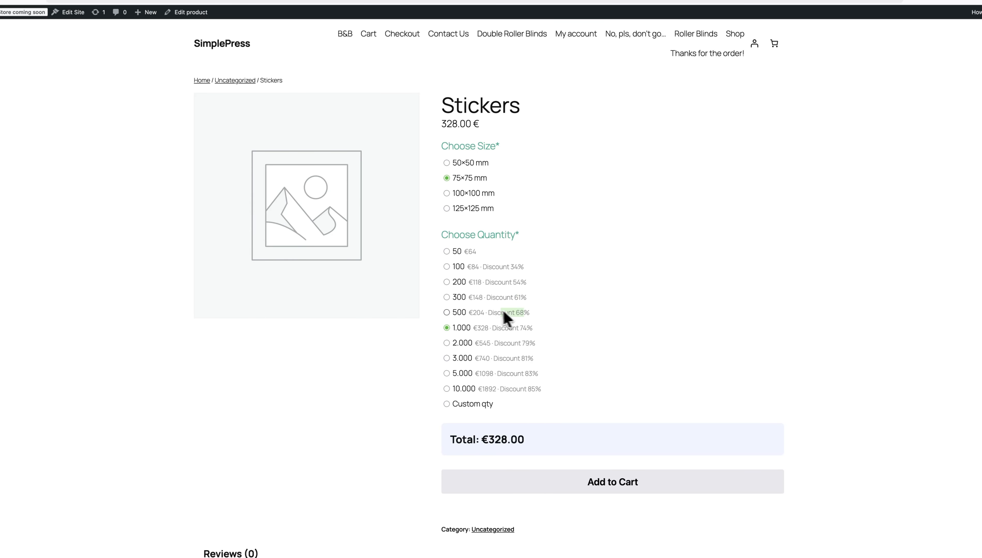
pyautogui.click(447, 193)
pyautogui.click(447, 178)
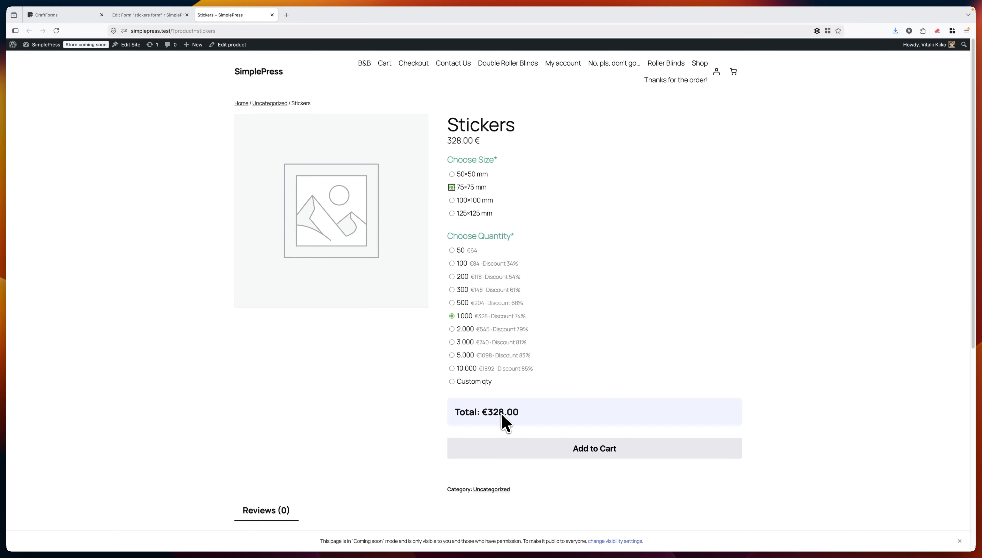
# - Add the configured stickers to the cart and highlight the chosen size and quantity in the cart item
pyautogui.click(583, 447)
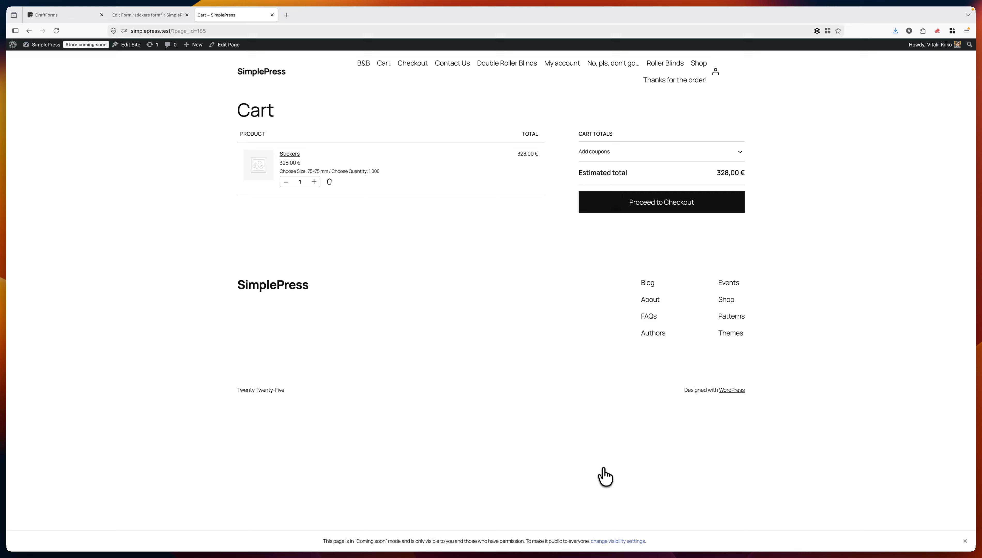
pyautogui.moveTo(308, 171); pyautogui.dragTo(413, 187)
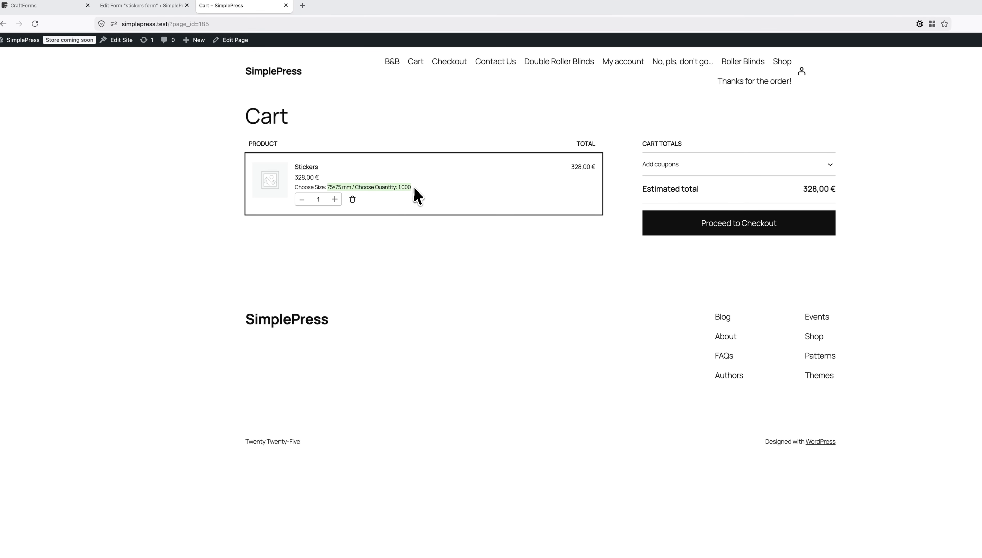
pyautogui.click(414, 186)
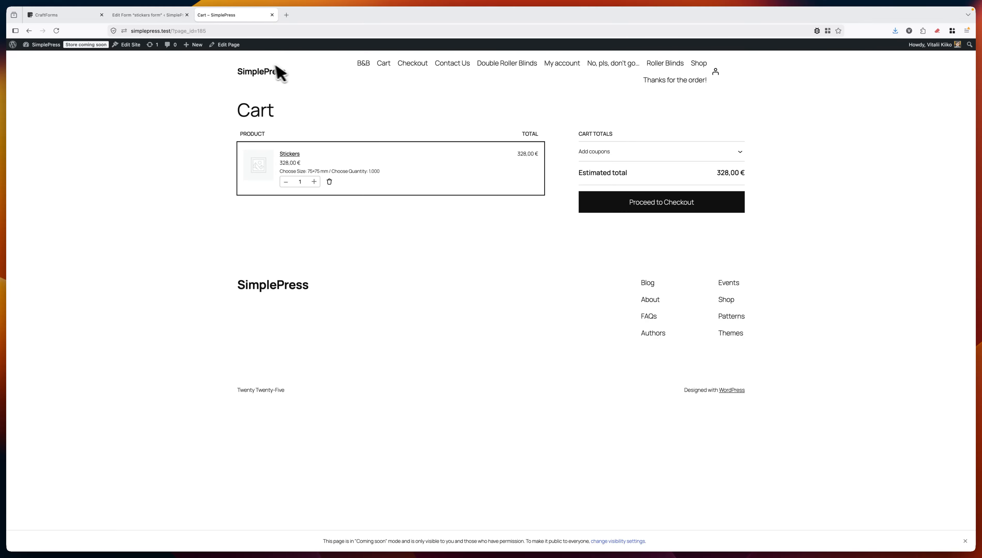
# - Close the cart page, open the pipes form from the forms list, and open the product list in a separate tab
pyautogui.click(272, 14)
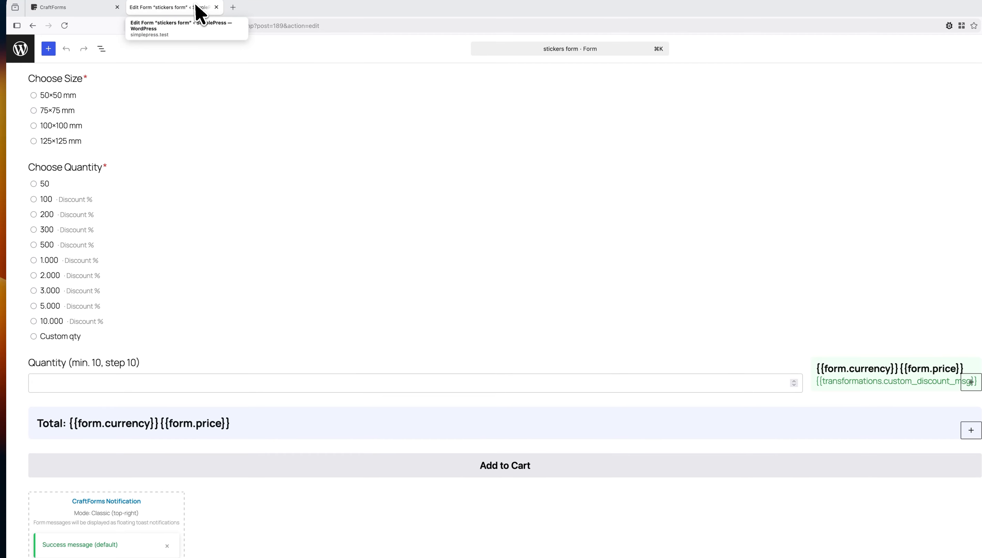
pyautogui.click(21, 49)
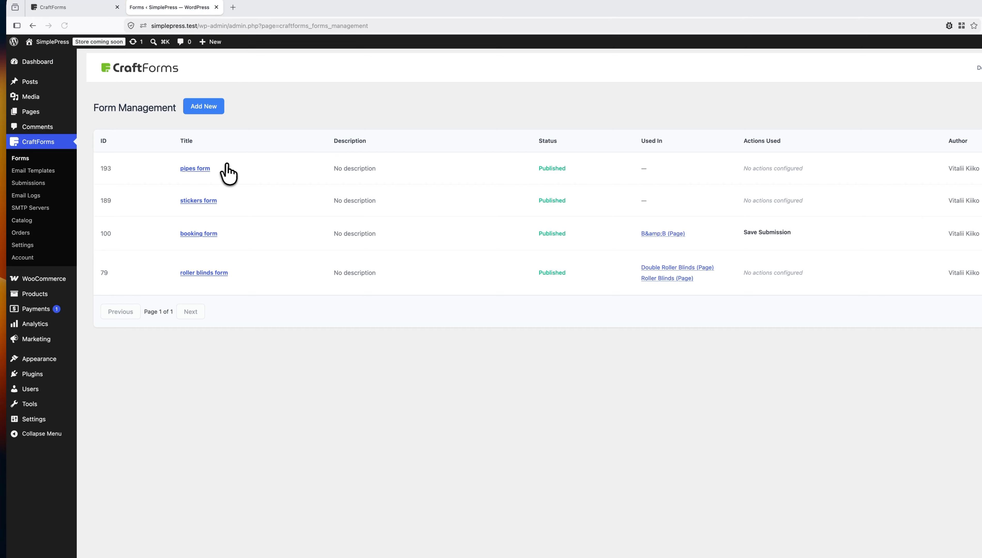
pyautogui.moveTo(29, 297)
pyautogui.rightClick(100, 300)
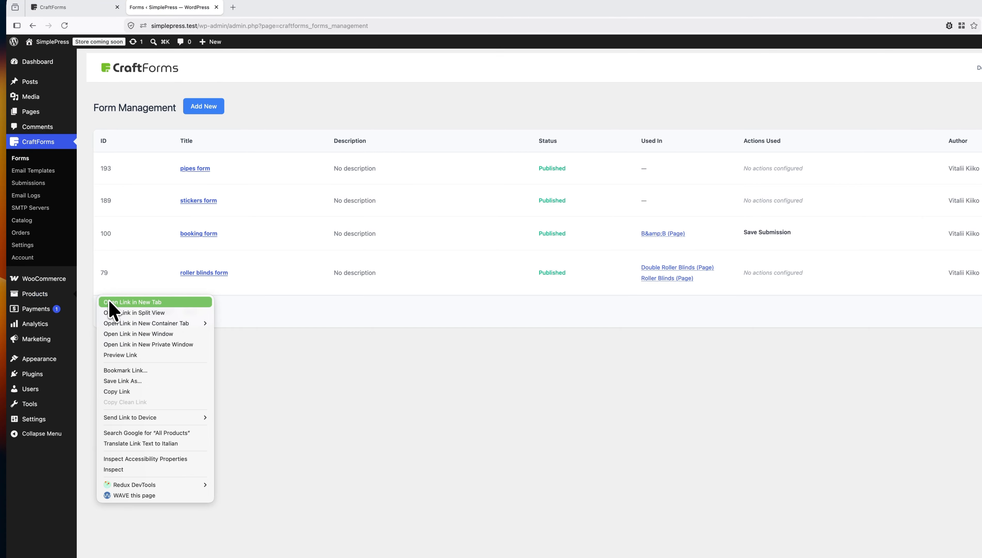
pyautogui.click(195, 169)
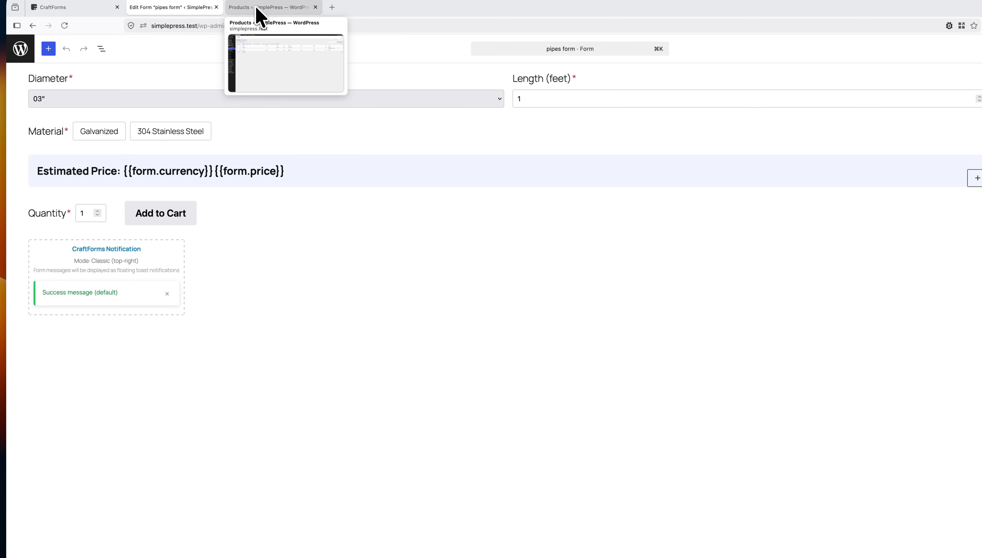
pyautogui.click(257, 8)
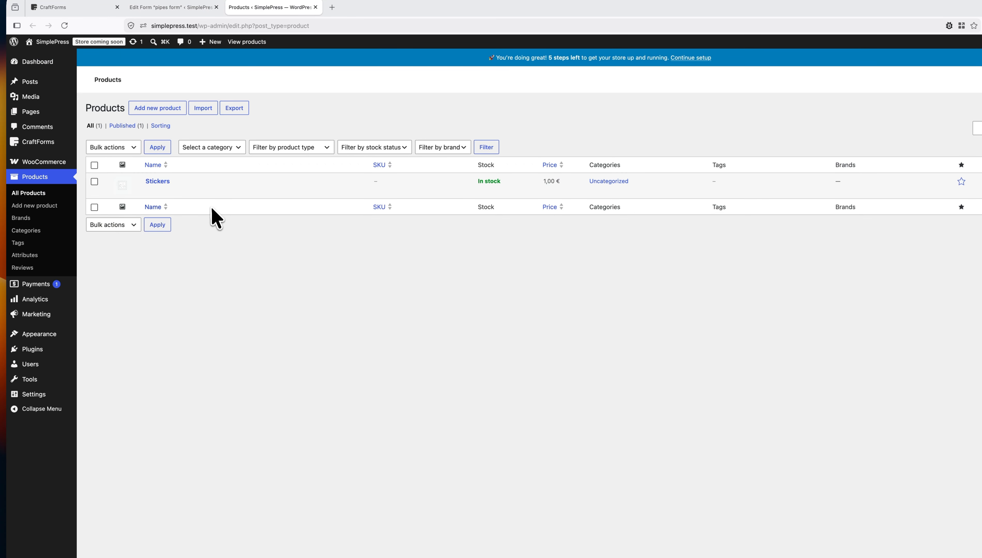
# - Create a new product titled Pipes with a regular price of 1 € and save it as a draft
pyautogui.click(43, 211)
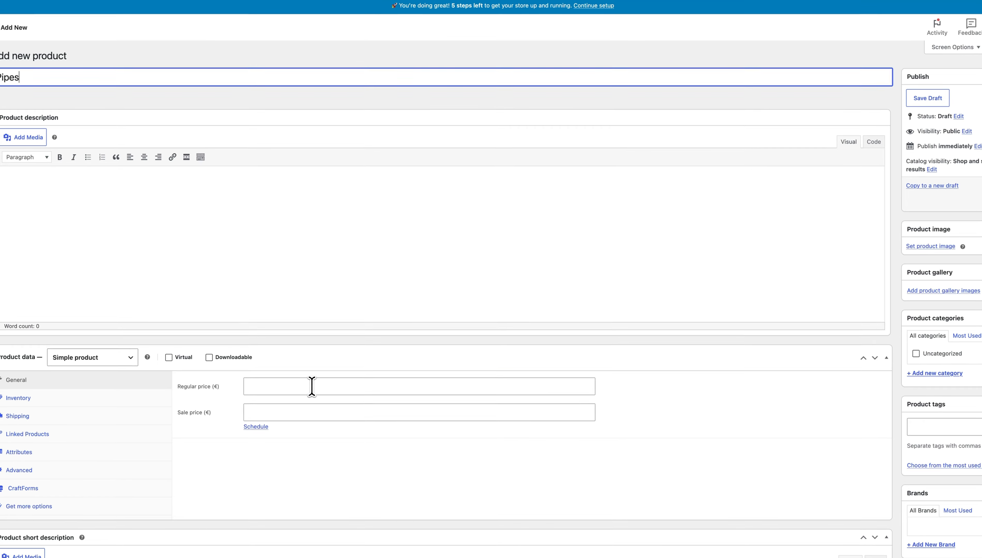
pyautogui.click(405, 439)
pyautogui.write('1')
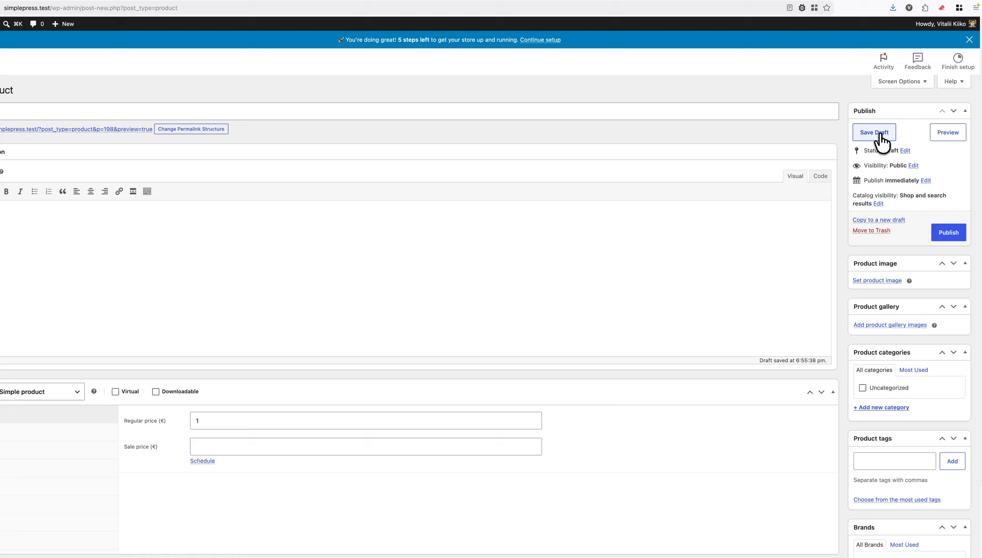
pyautogui.click(926, 99)
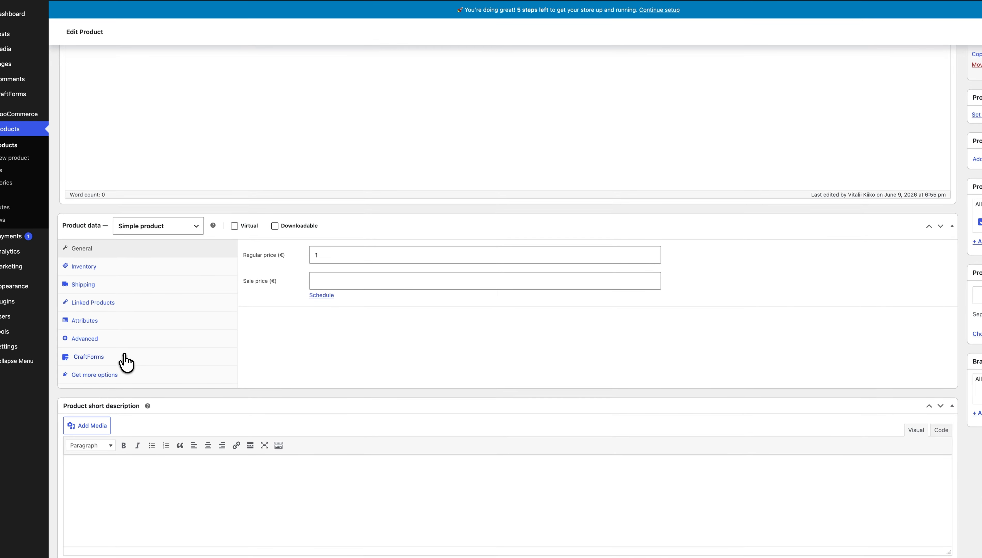
# - Try to connect the pipes form to the Pipes product by saving the product draft
pyautogui.click(132, 356)
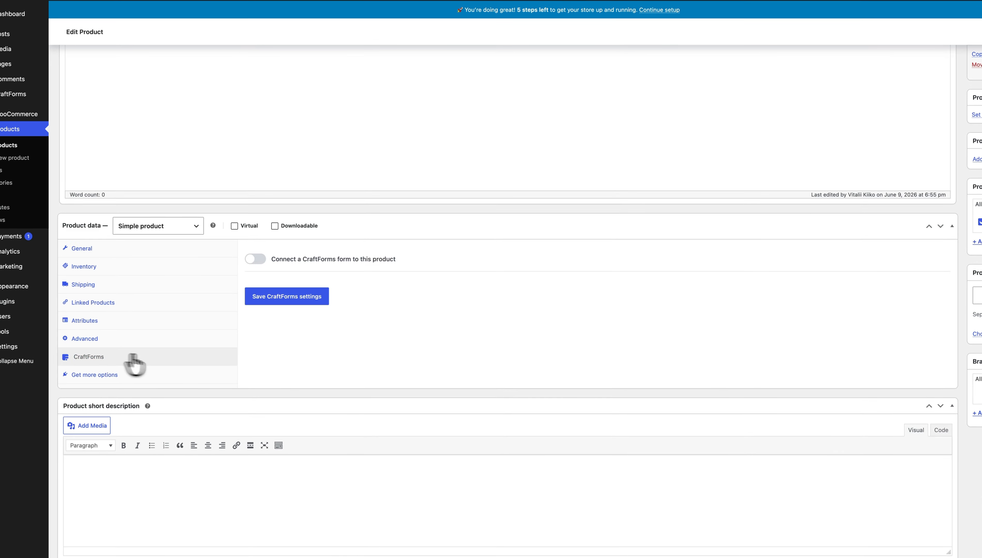
pyautogui.click(255, 259)
pyautogui.click(295, 300)
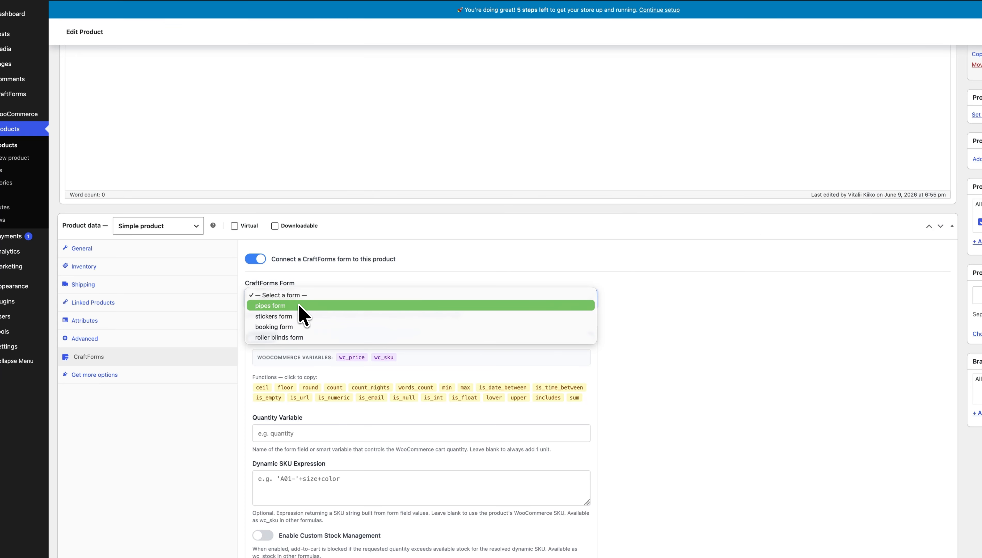
pyautogui.click(295, 306)
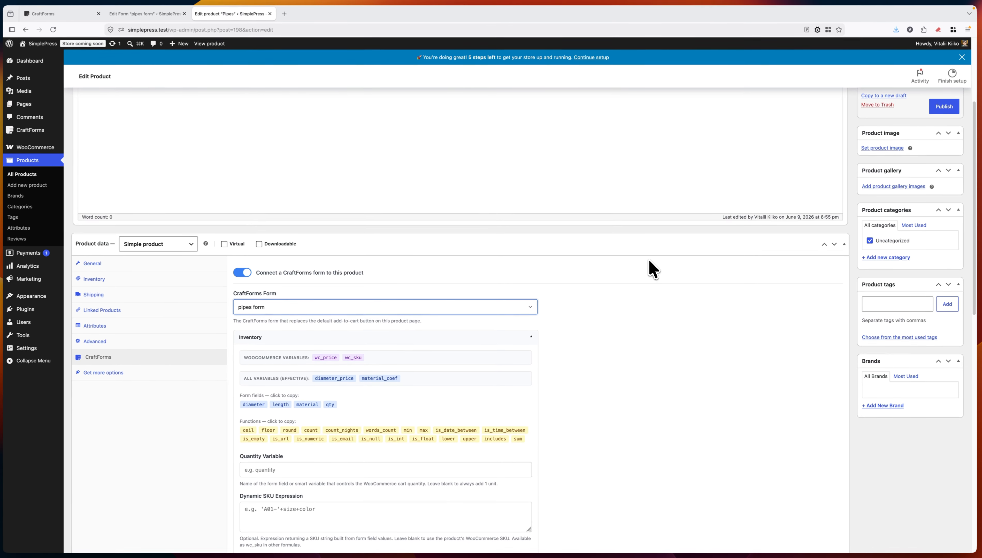
pyautogui.scroll(4, 809, 241)
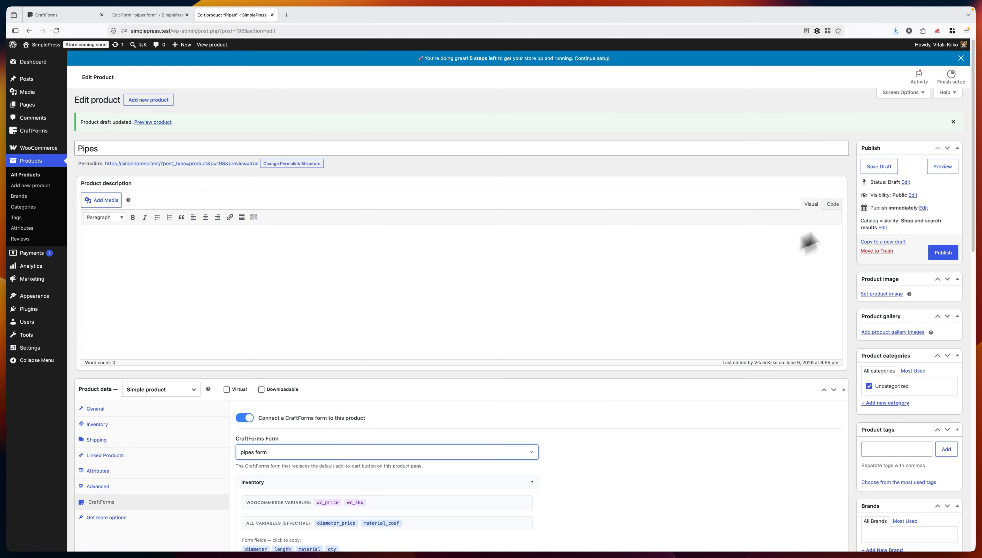
pyautogui.click(886, 167)
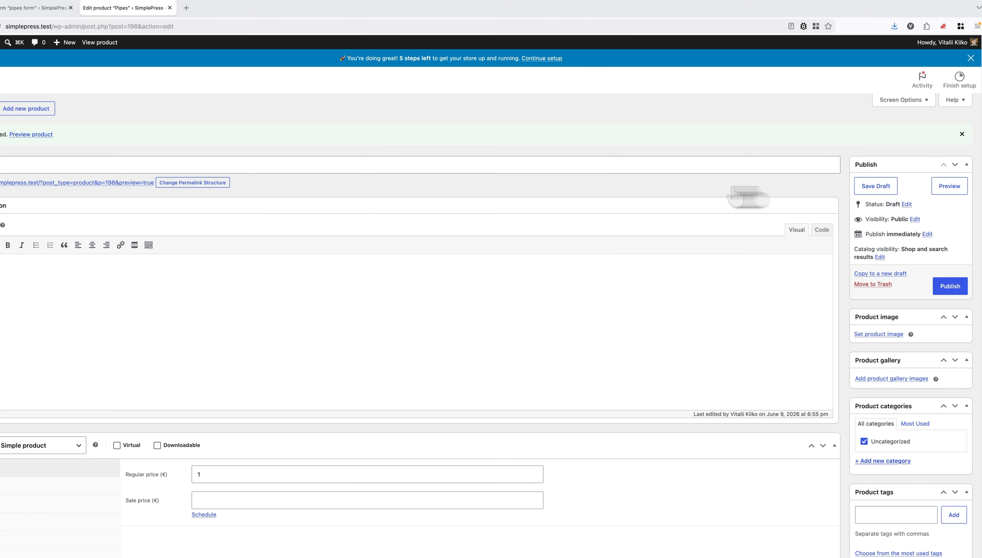
# - Enable the CraftForms connection for the Pipes product, choose the pipes form, and save the CraftForms settings
pyautogui.scroll(-5, 323, 292)
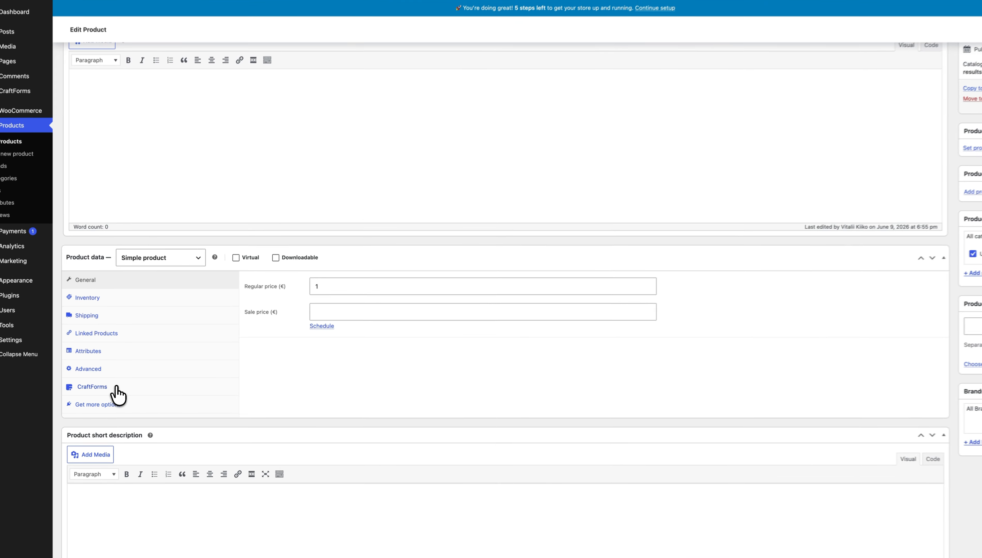
pyautogui.click(101, 389)
pyautogui.click(320, 328)
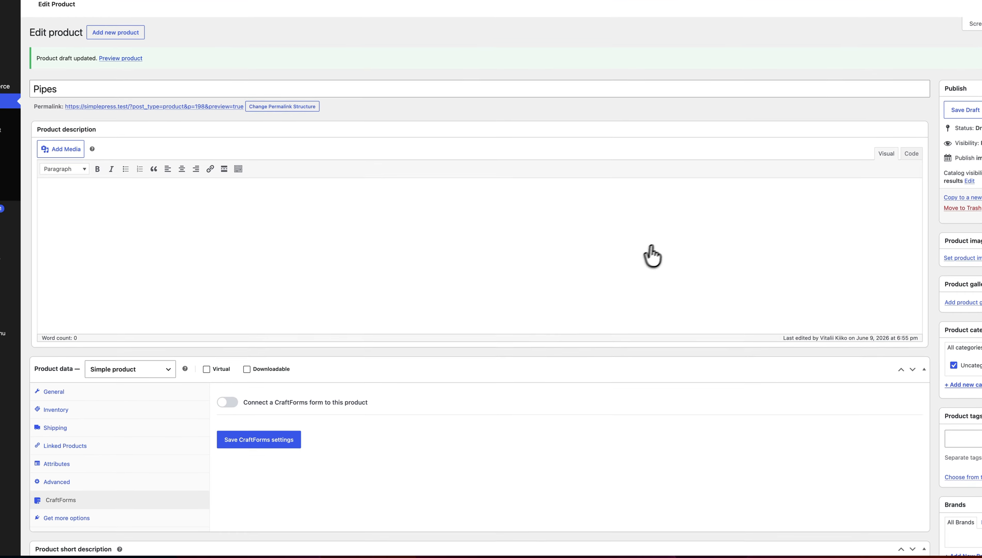
pyautogui.scroll(-5, 652, 255)
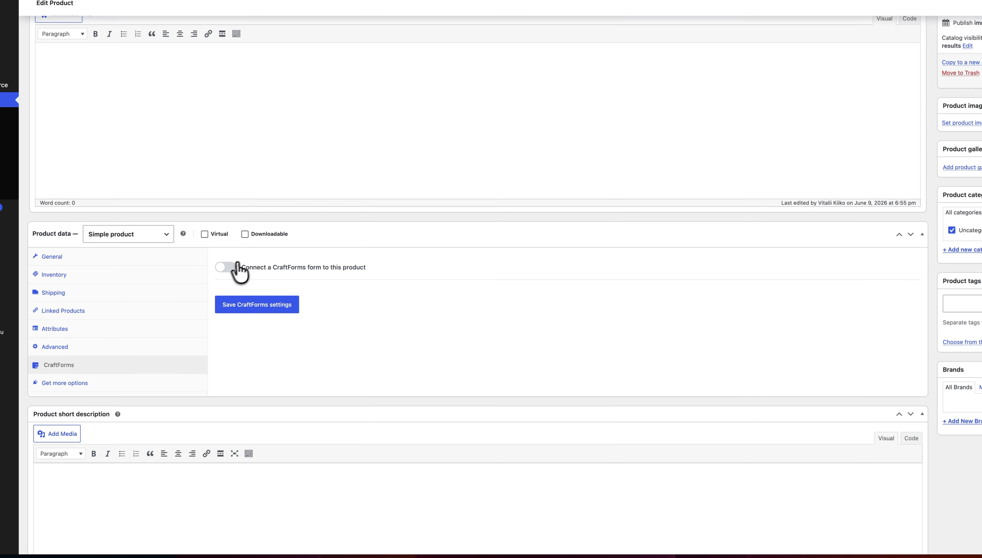
pyautogui.click(231, 269)
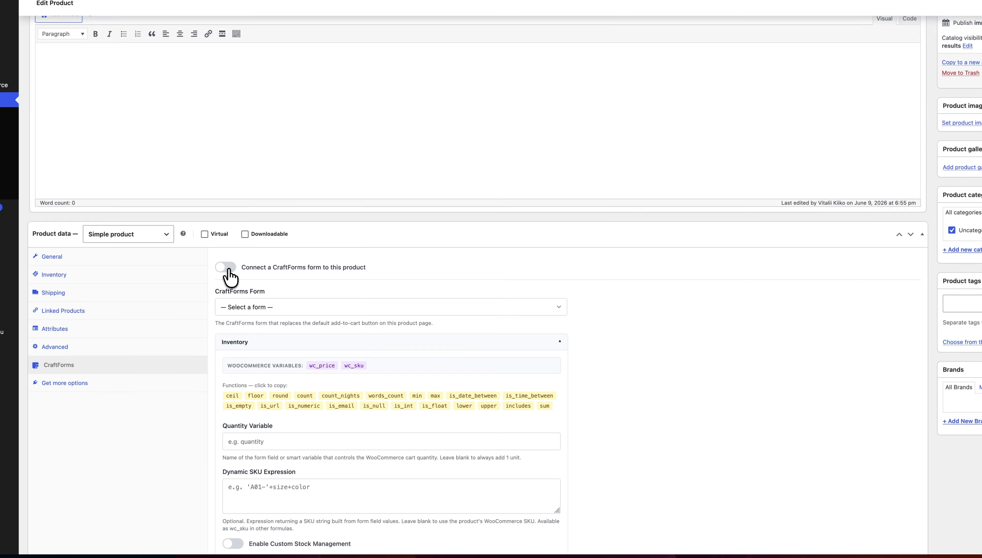
pyautogui.click(269, 342)
pyautogui.click(275, 409)
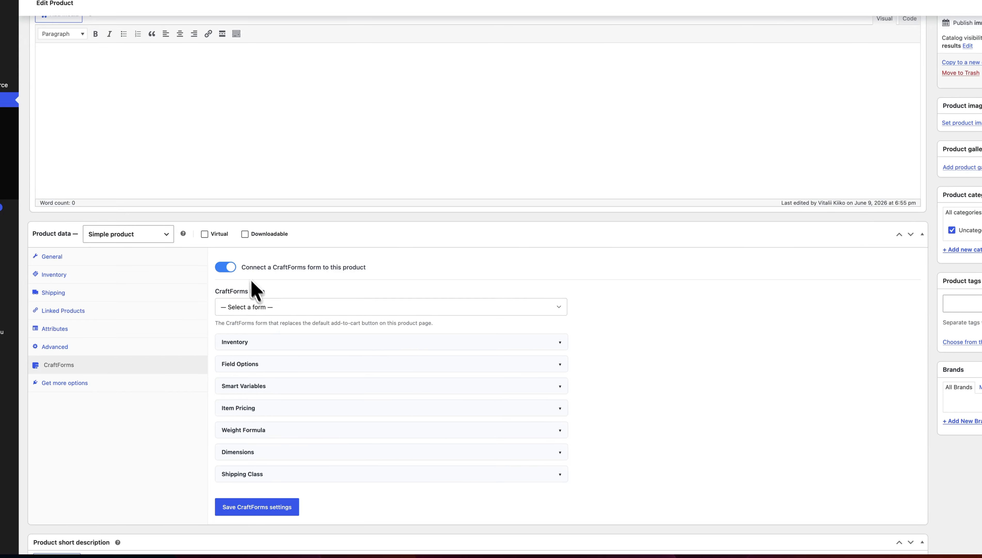
pyautogui.click(254, 309)
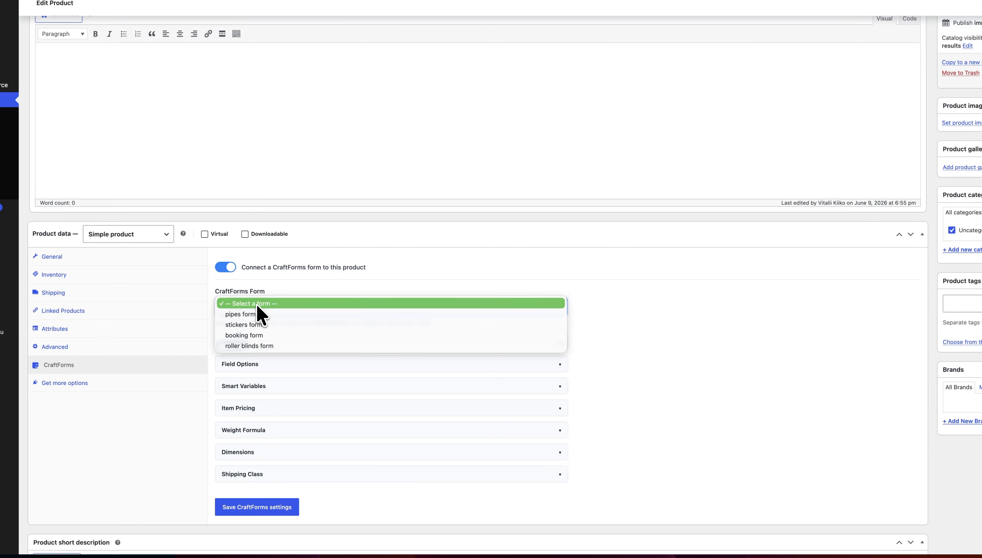
pyautogui.click(250, 316)
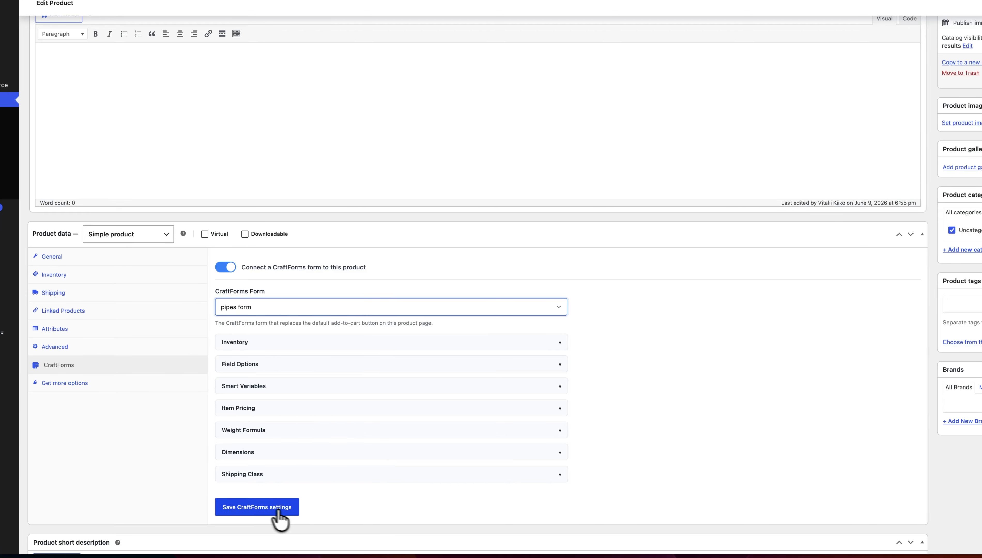
pyautogui.click(256, 507)
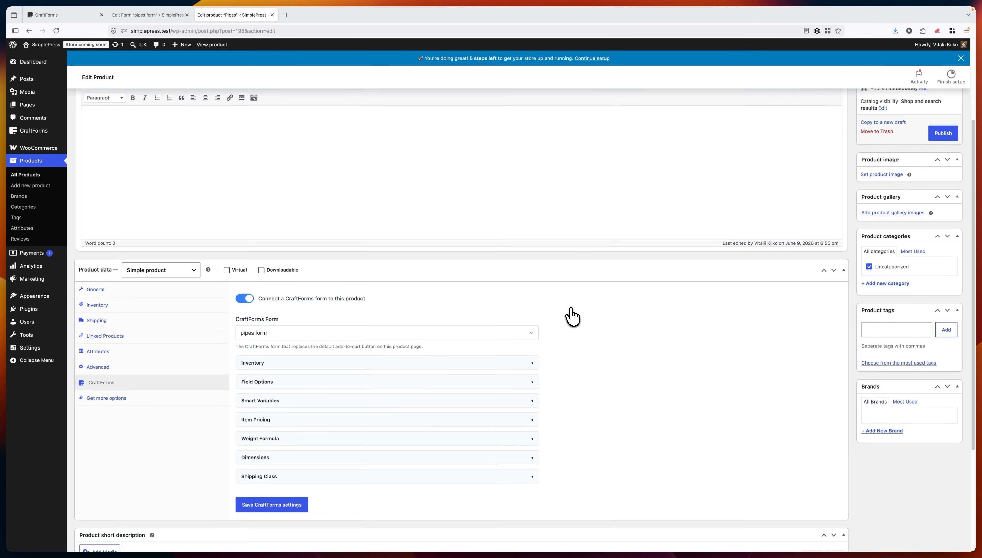
# - Publish the Pipes product and open its product page in a new tab
pyautogui.scroll(2, 569, 318)
pyautogui.click(943, 178)
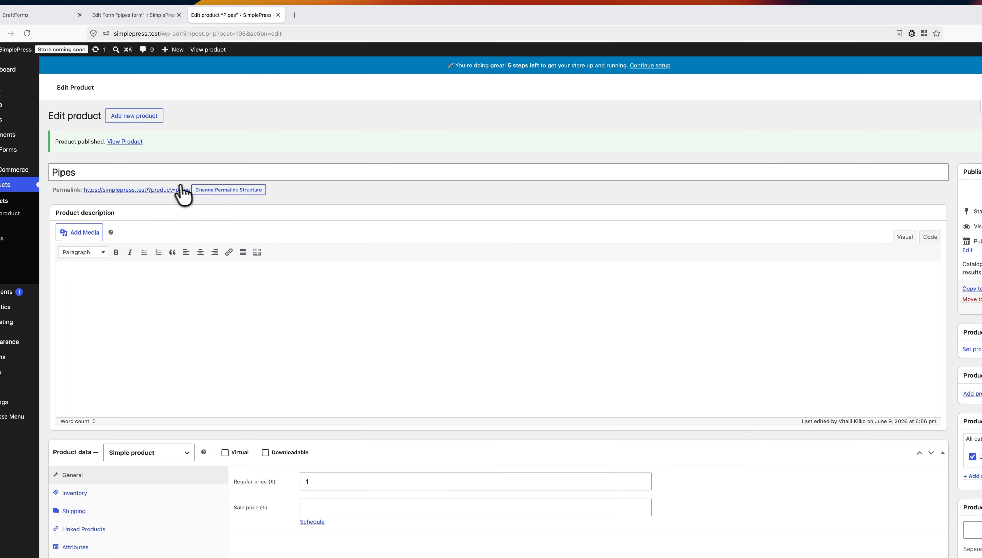
pyautogui.rightClick(183, 191)
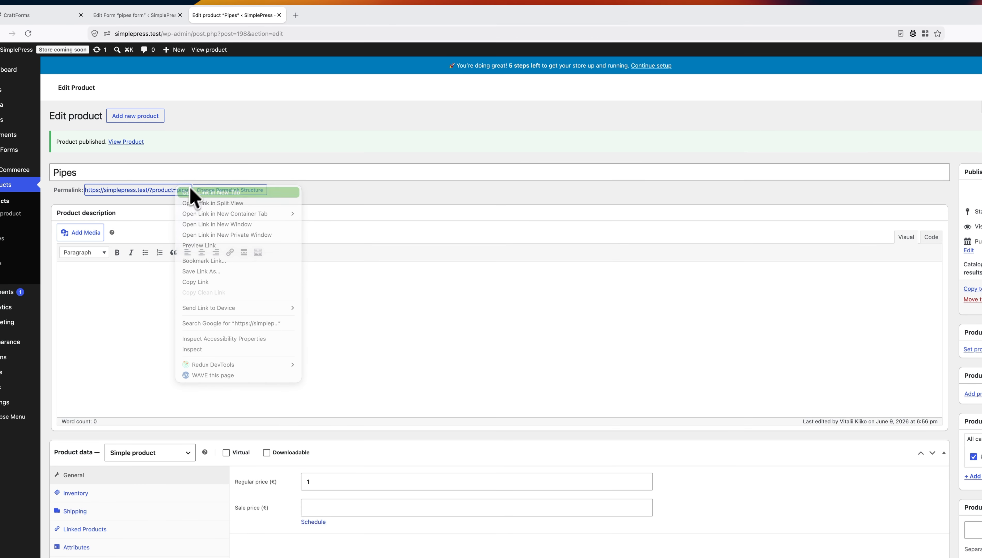
pyautogui.click(193, 194)
pyautogui.click(333, 17)
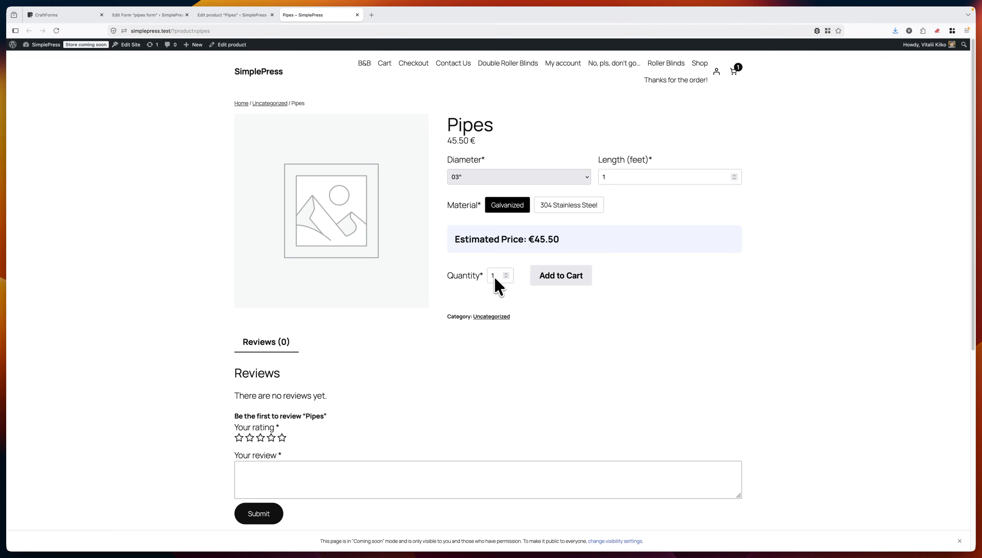
# - On the Pipes product page, set the quantity to 2 and choose 304 Stainless Steel as the material
pyautogui.click(507, 274)
pyautogui.click(506, 274)
pyautogui.click(507, 273)
pyautogui.click(507, 274)
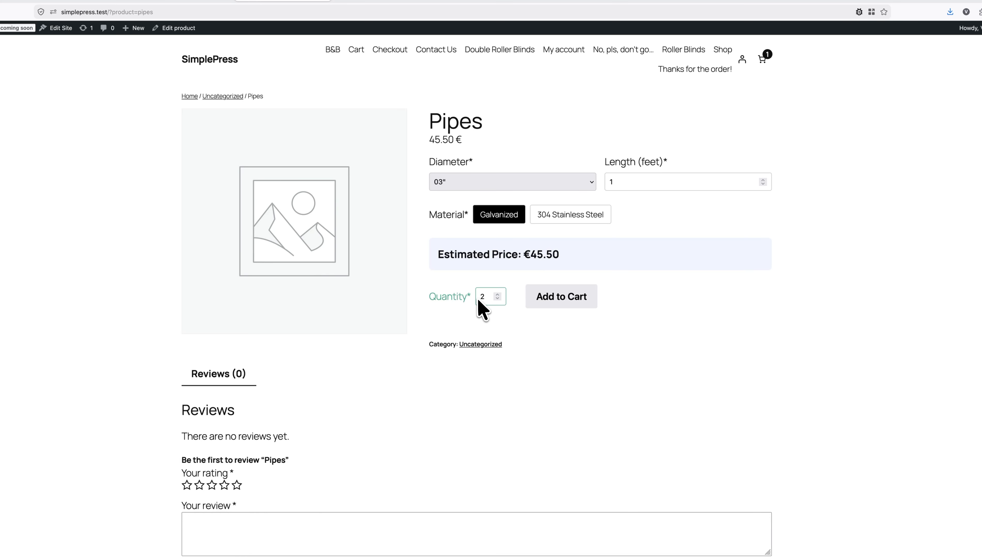
pyautogui.click(565, 221)
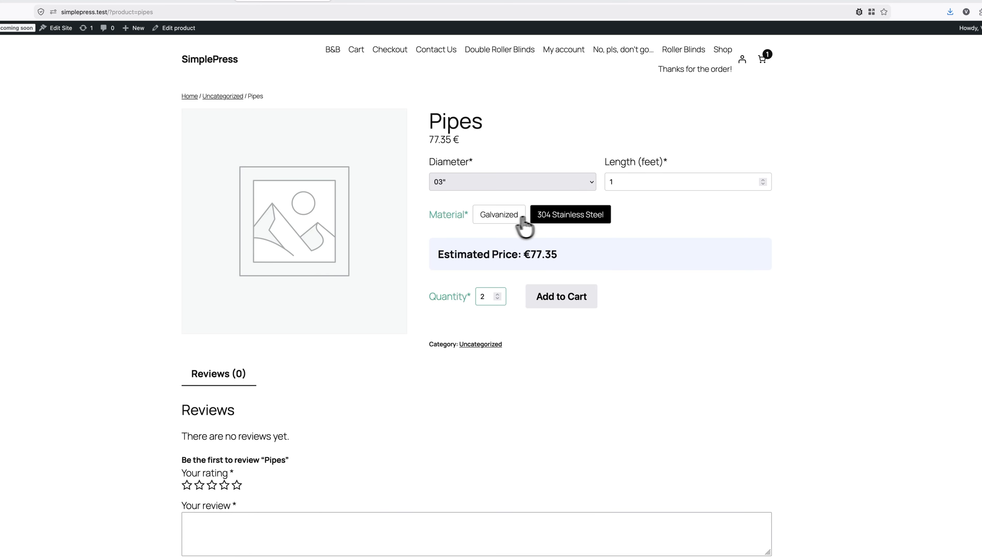
# - Choose Galvanized as the material on the Pipes product page, and open the product's CraftForms settings for editing
pyautogui.click(505, 222)
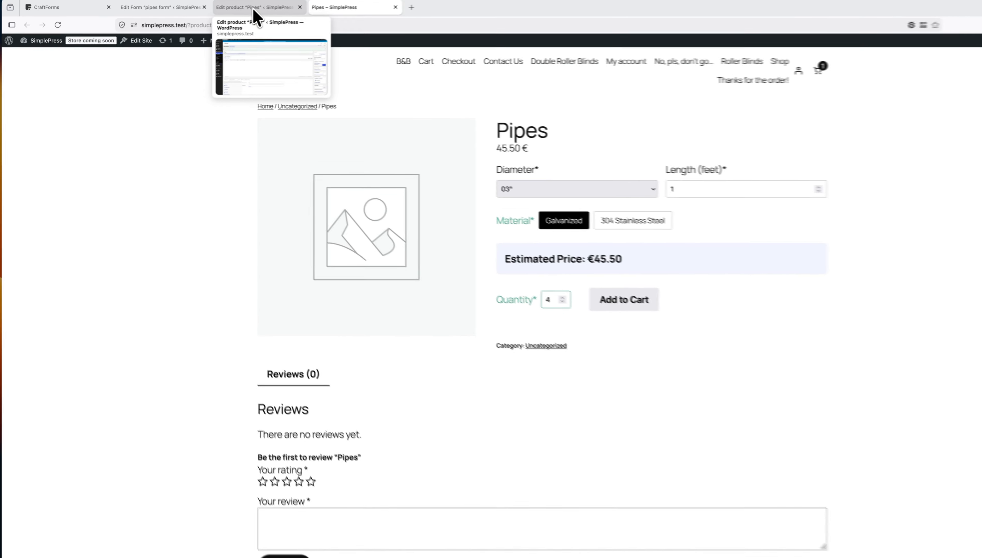
pyautogui.click(254, 8)
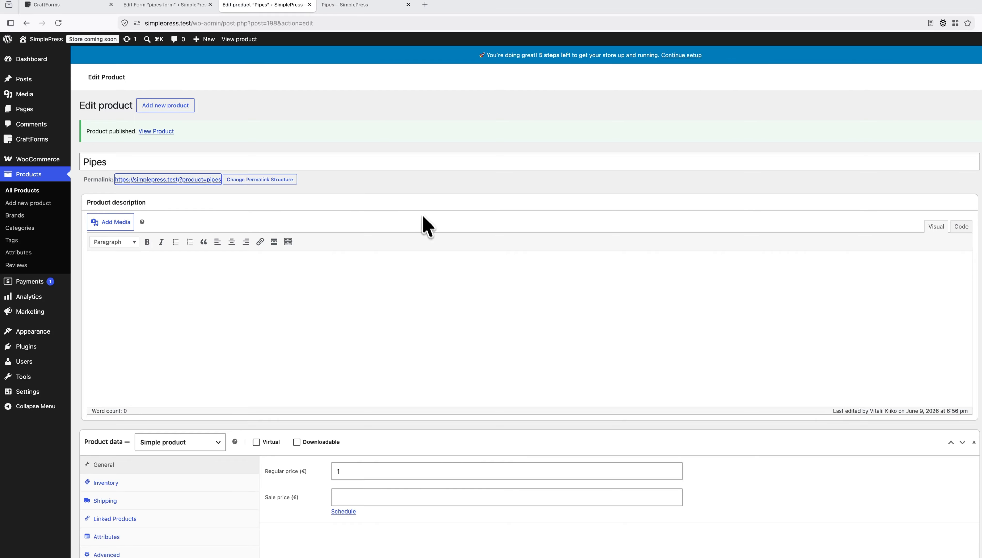
pyautogui.scroll(-5, 416, 210)
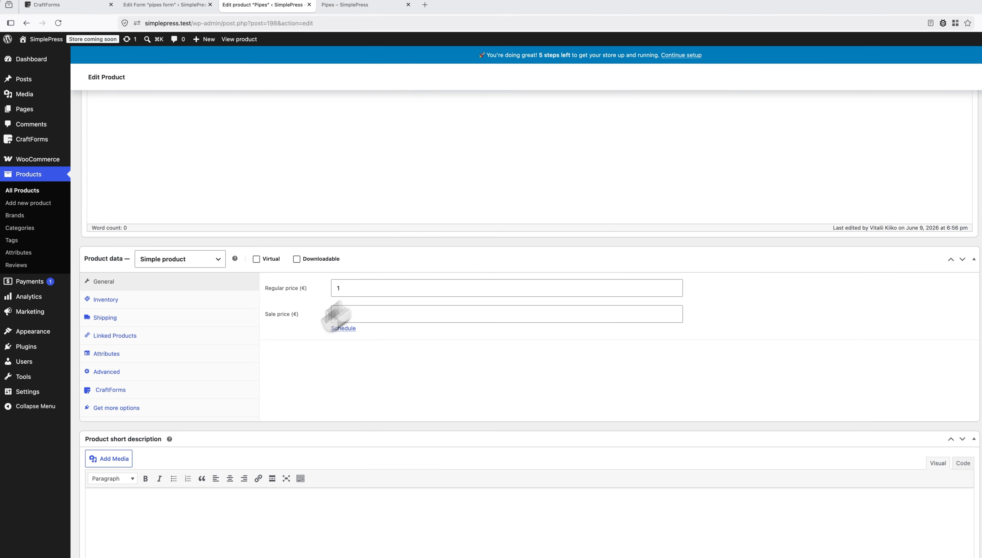
pyautogui.click(208, 392)
# - Check the Quantity input's field name in the pipes form against the form fields listed in the product's CraftForms Inventory settings
pyautogui.click(181, 7)
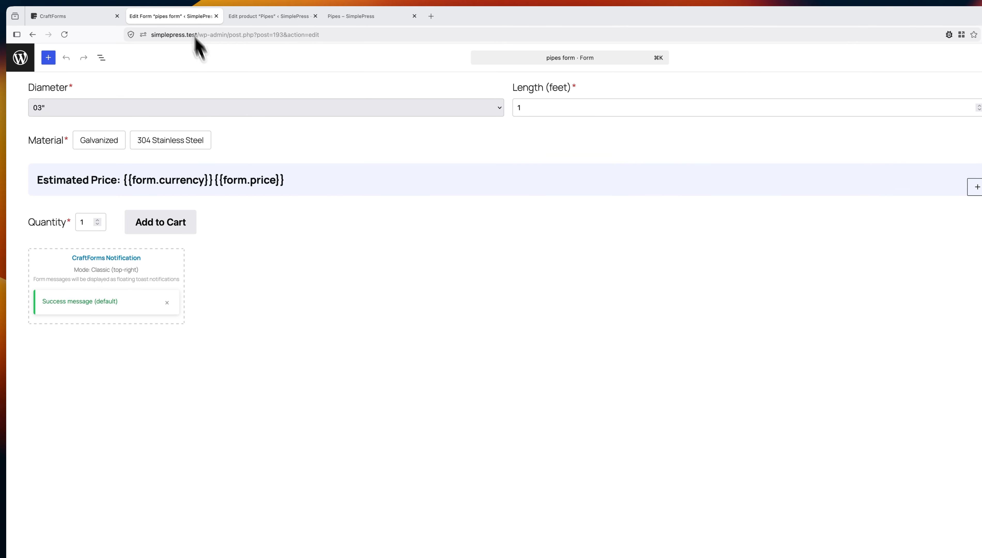
pyautogui.click(55, 221)
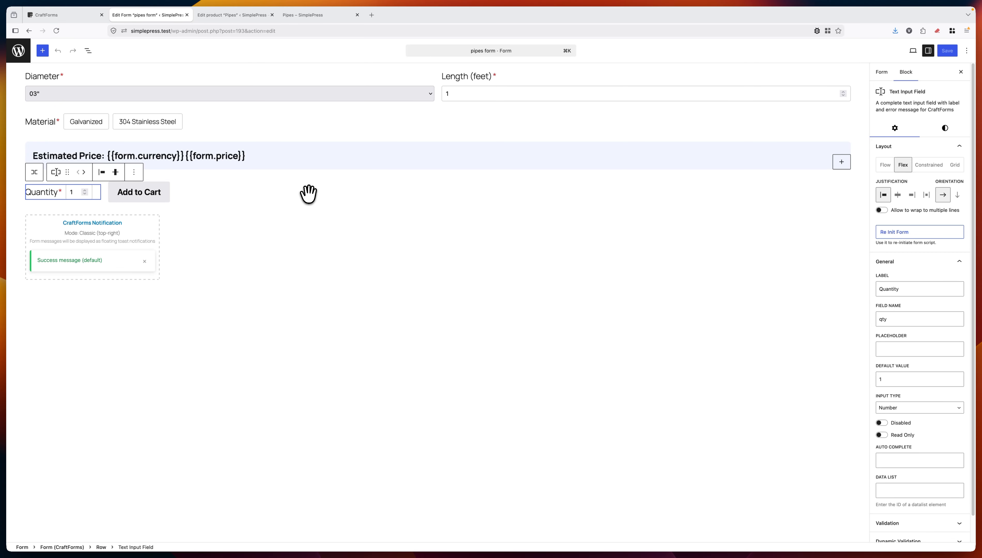
pyautogui.click(263, 14)
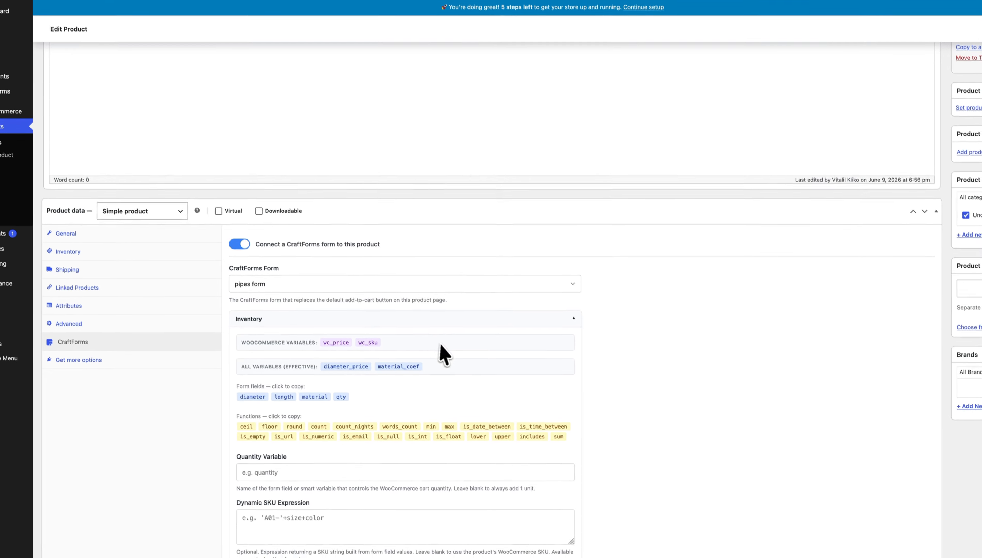
pyautogui.scroll(-5, 444, 351)
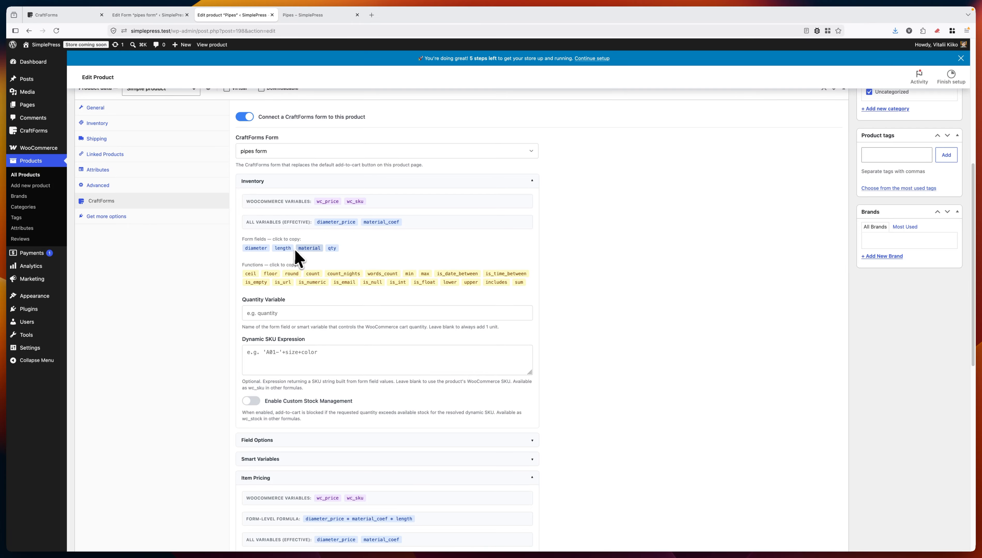
pyautogui.click(333, 249)
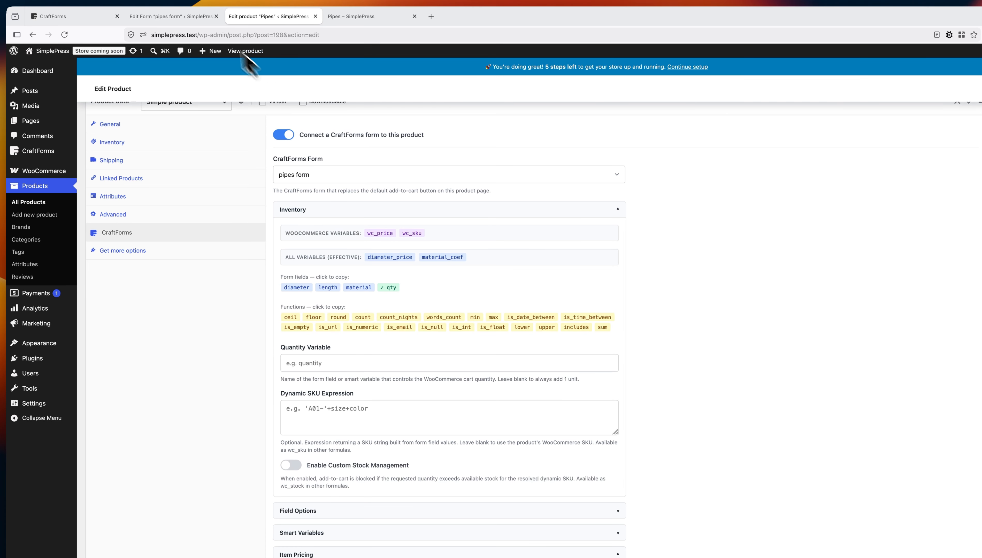
pyautogui.click(193, 16)
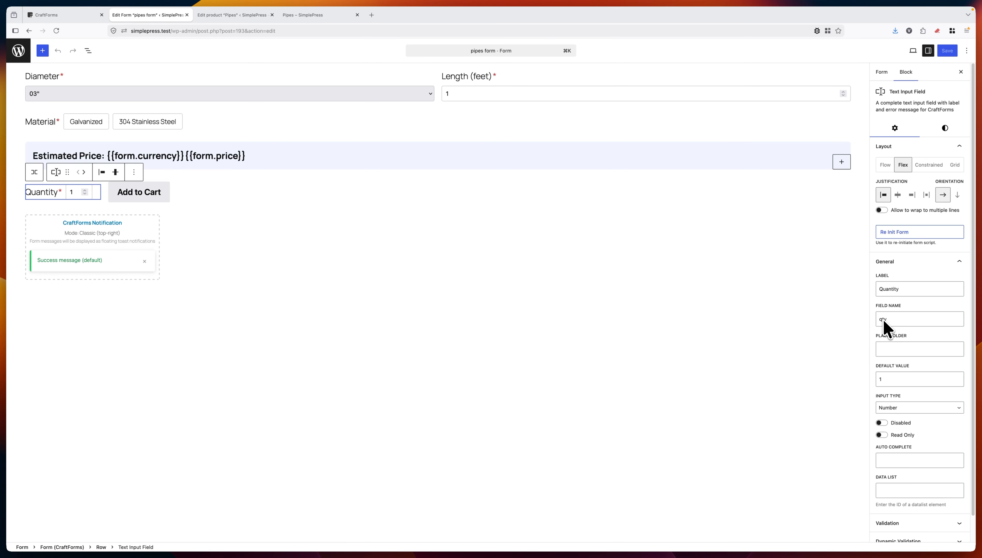
pyautogui.click(236, 15)
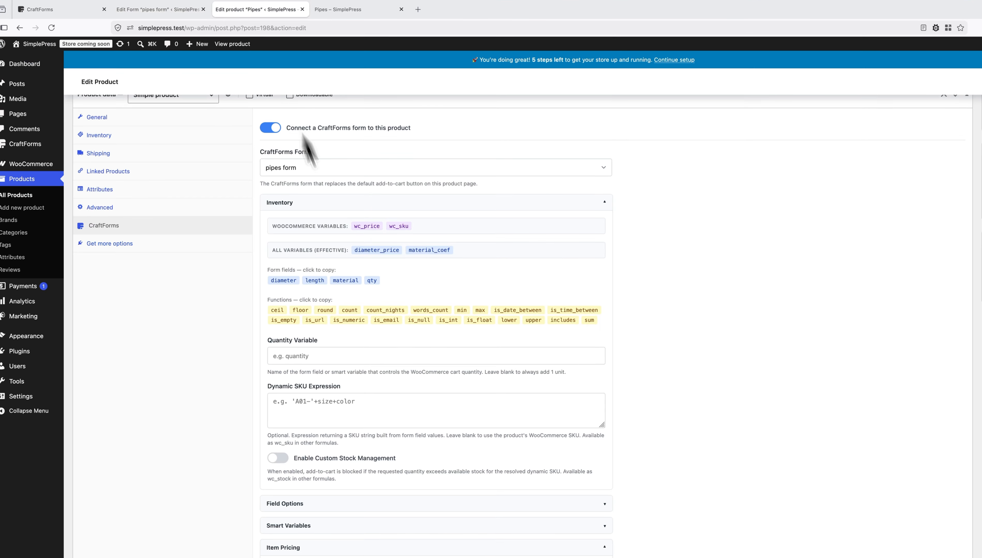
# - Set the Quantity Variable in the Pipes product's CraftForms Inventory settings to the form field qty
pyautogui.click(374, 282)
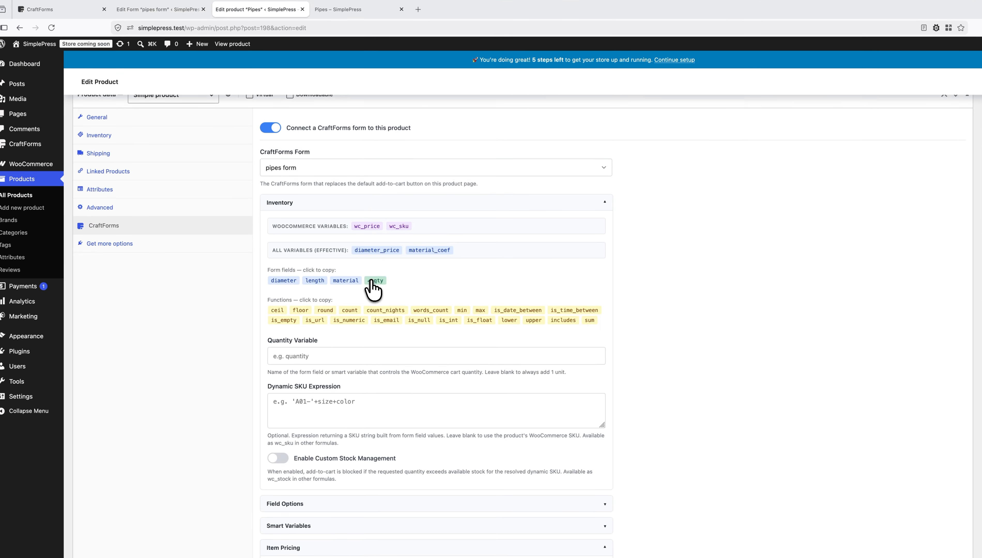
pyautogui.click(320, 356)
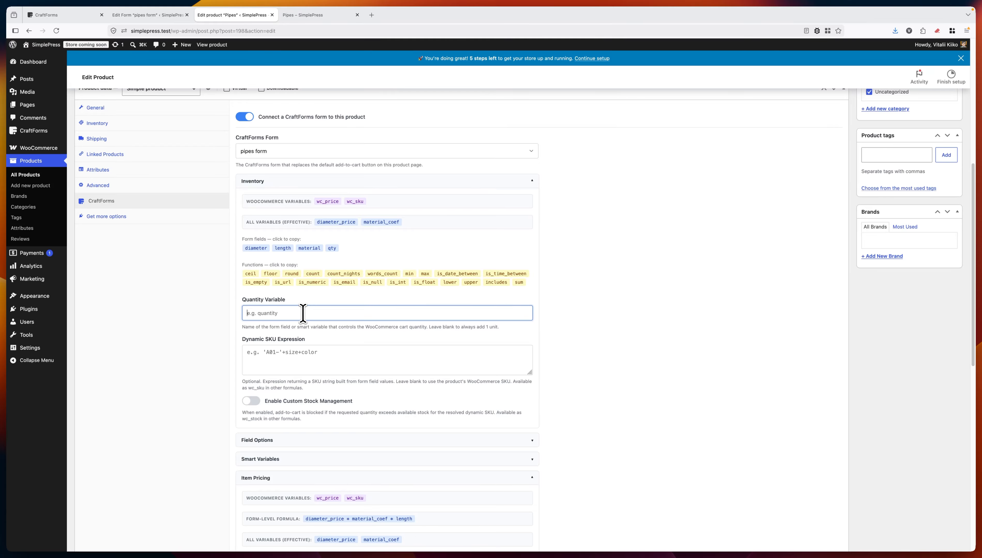
pyautogui.write('qty')
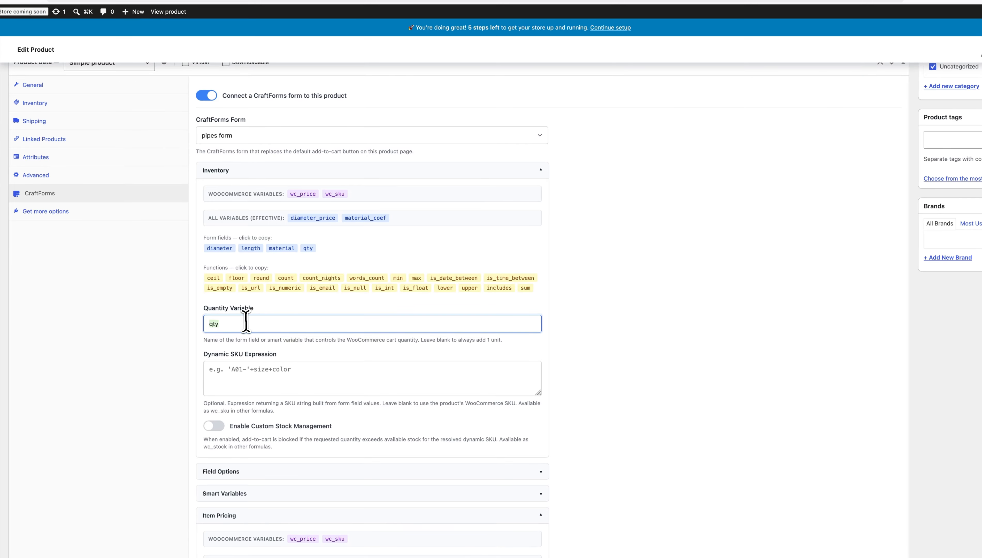
# - Collapse the Item Pricing section, save the CraftForms settings, and update the Pipes product
pyautogui.scroll(-3, 591, 343)
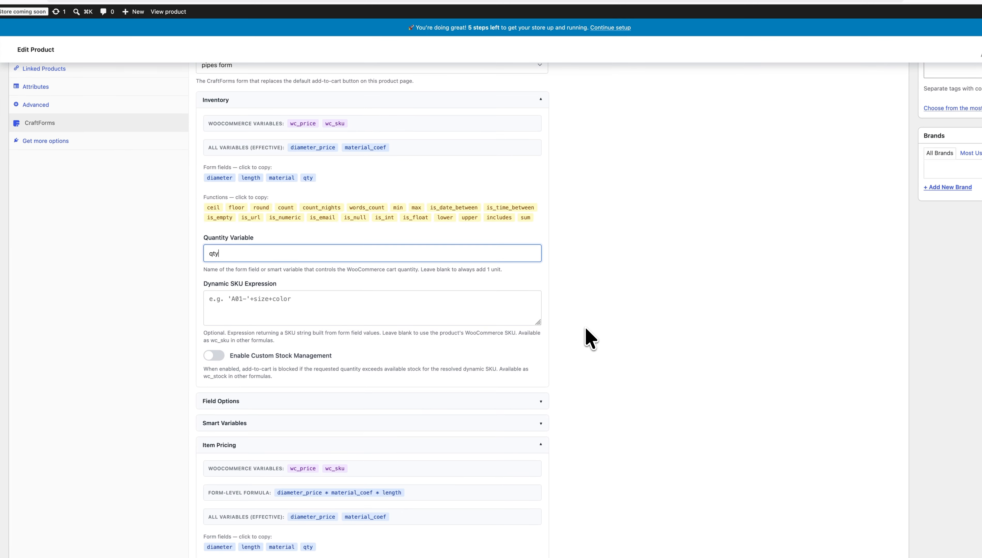
pyautogui.scroll(-6, 590, 339)
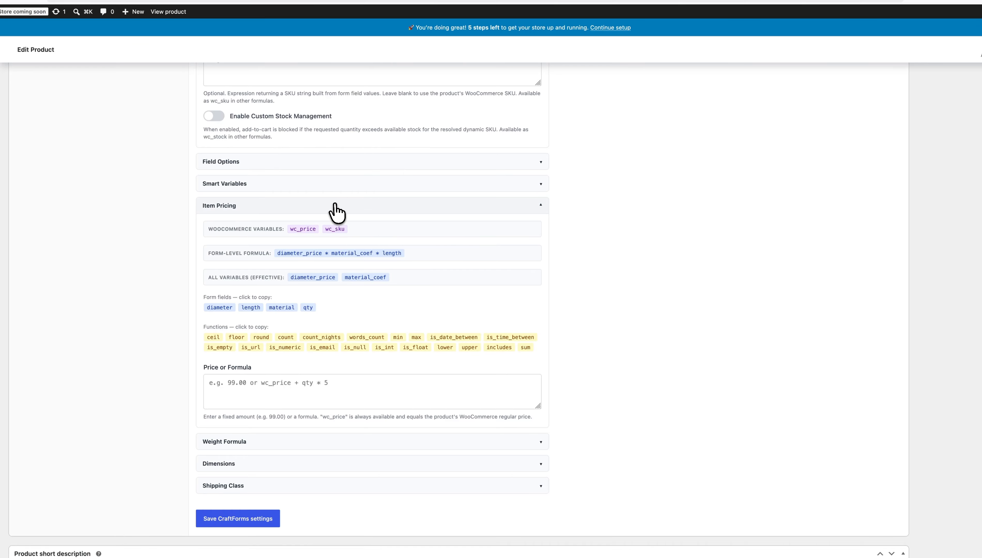
pyautogui.click(336, 213)
pyautogui.click(249, 306)
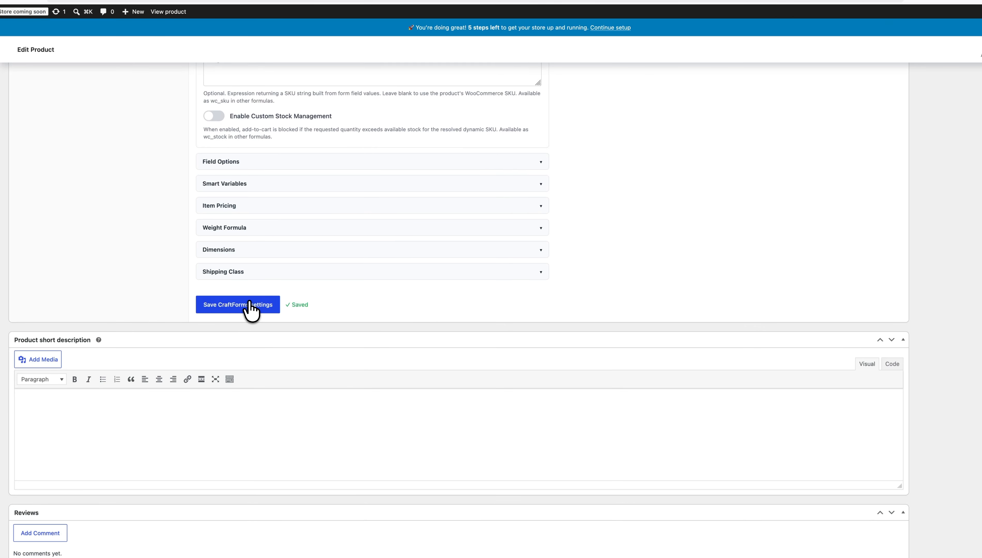
pyautogui.scroll(12, 662, 219)
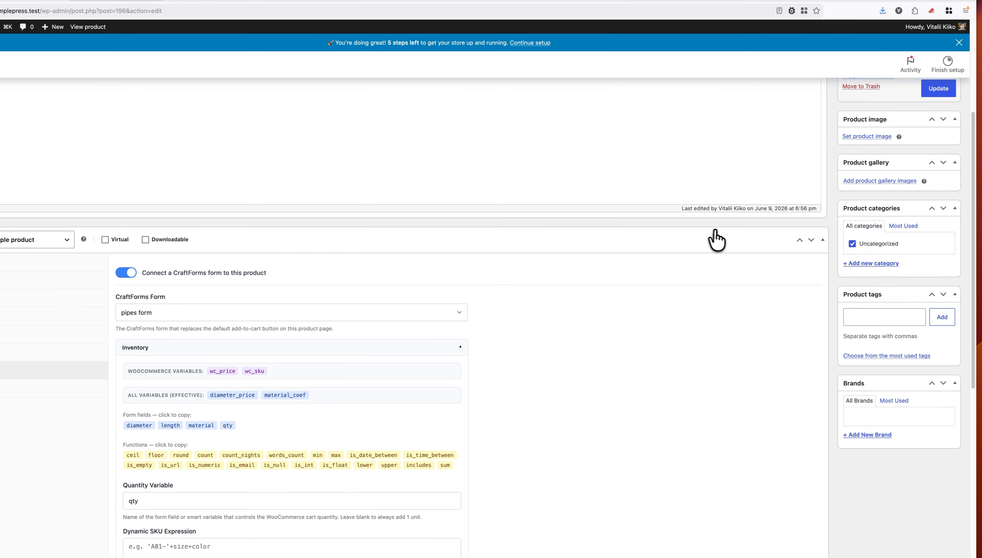
pyautogui.click(938, 88)
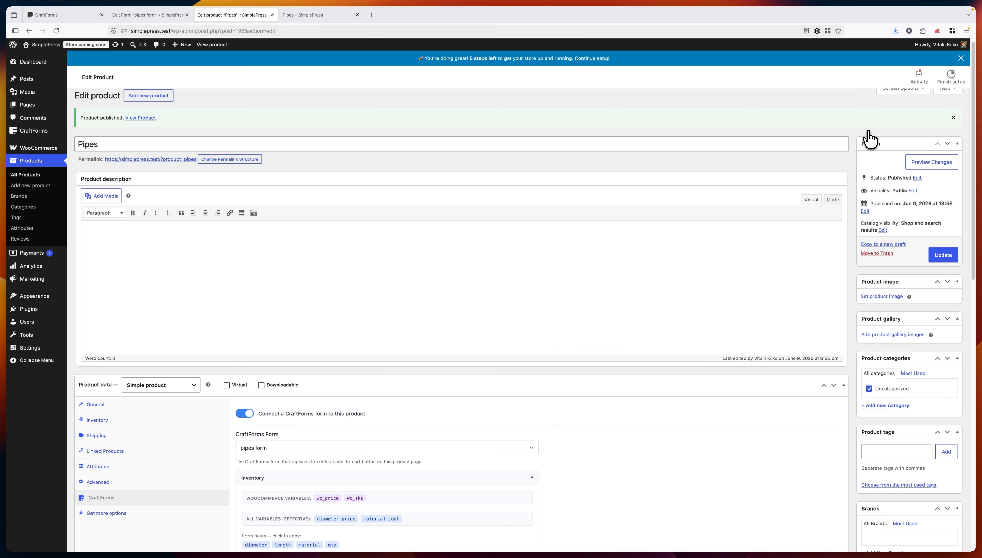
# - Reload the Pipes product page and set the diameter to 05" and the length to 1.3 feet
pyautogui.click(311, 14)
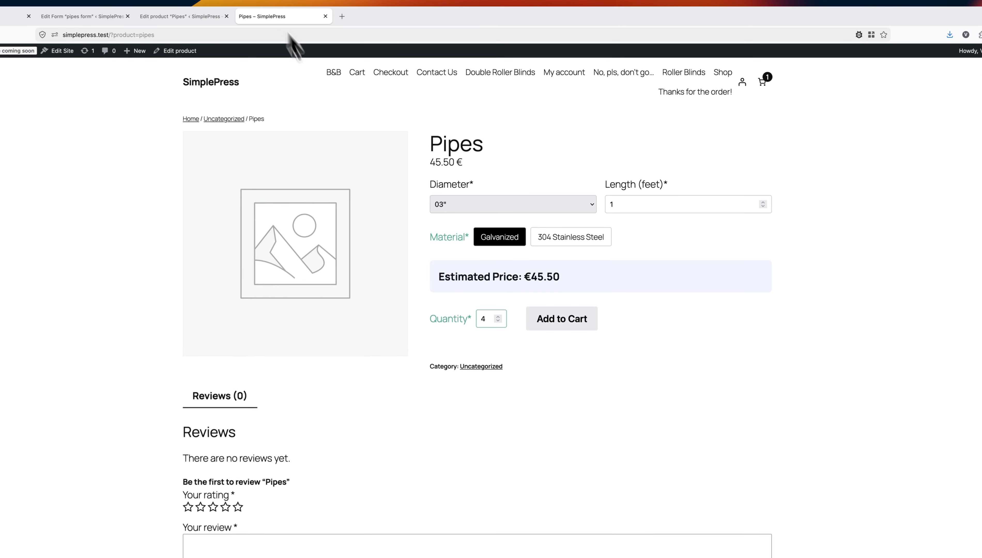
pyautogui.press('super+r')
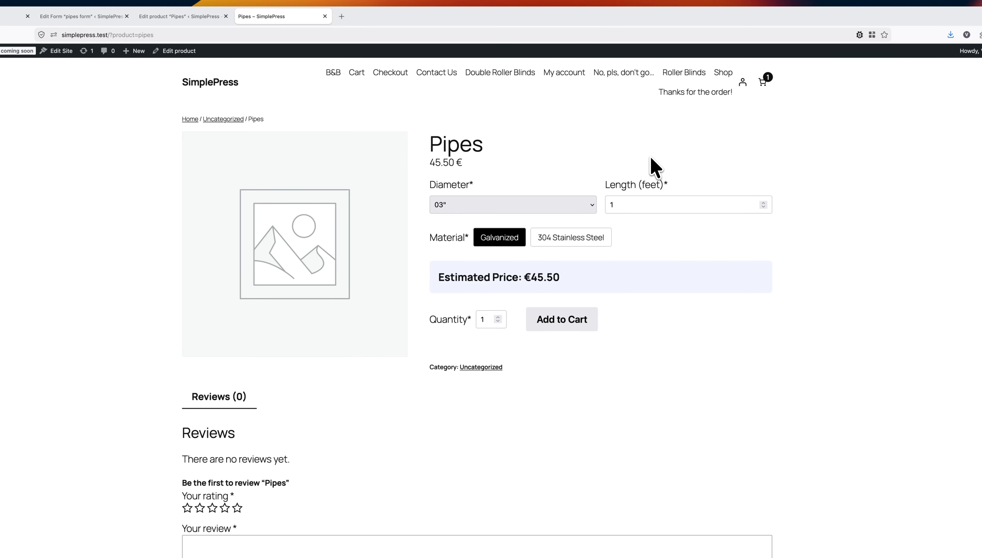
pyautogui.click(586, 211)
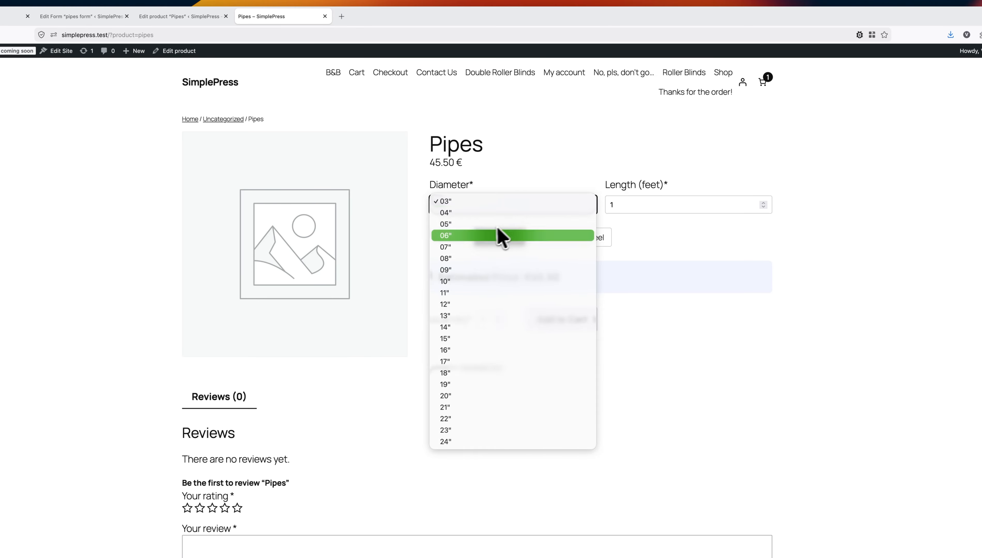
pyautogui.click(453, 225)
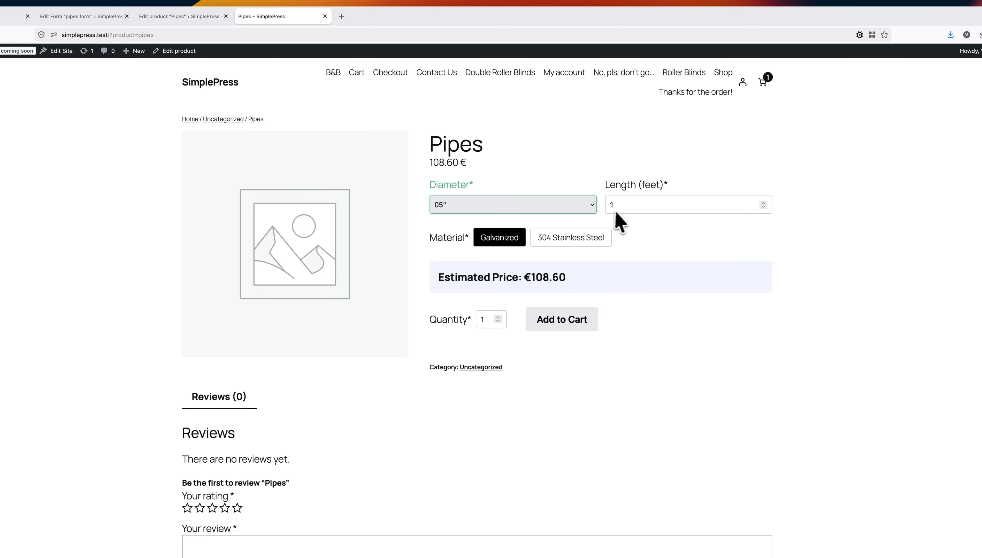
pyautogui.click(763, 203)
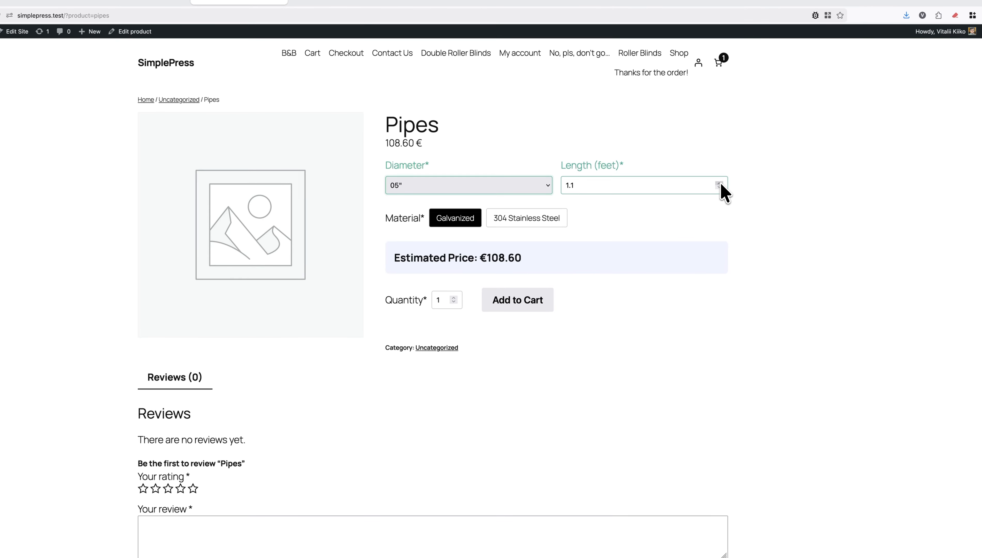
pyautogui.click(720, 183)
pyautogui.click(719, 183)
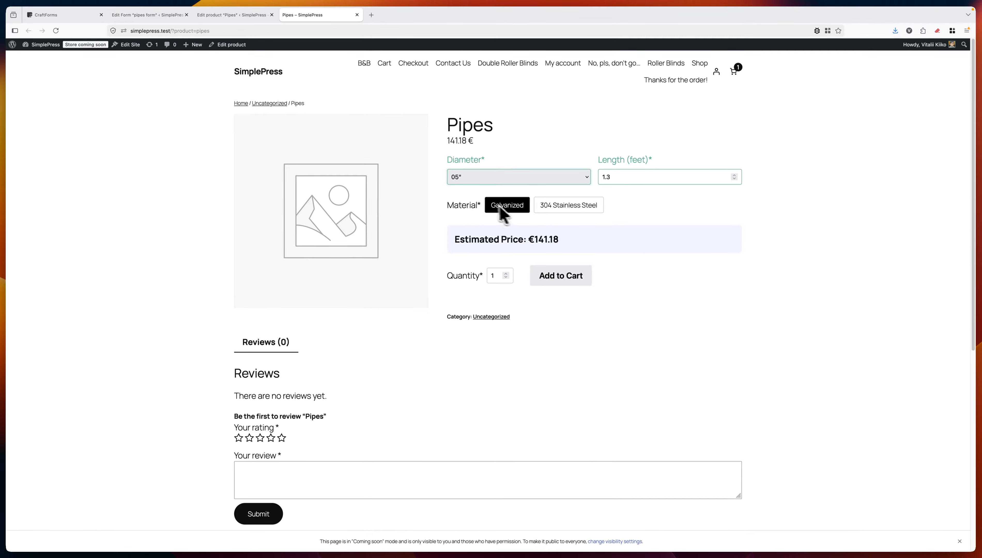
# - Set the pipes quantity to 4 and add the configured product to the cart
pyautogui.click(505, 274)
pyautogui.click(506, 274)
pyautogui.click(506, 274)
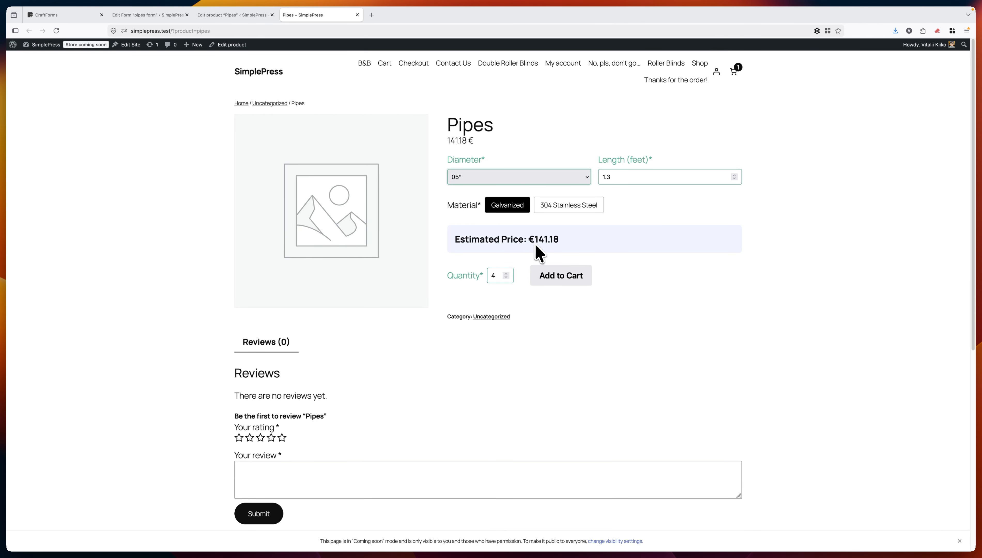
pyautogui.moveTo(557, 239); pyautogui.dragTo(531, 240)
pyautogui.click(561, 278)
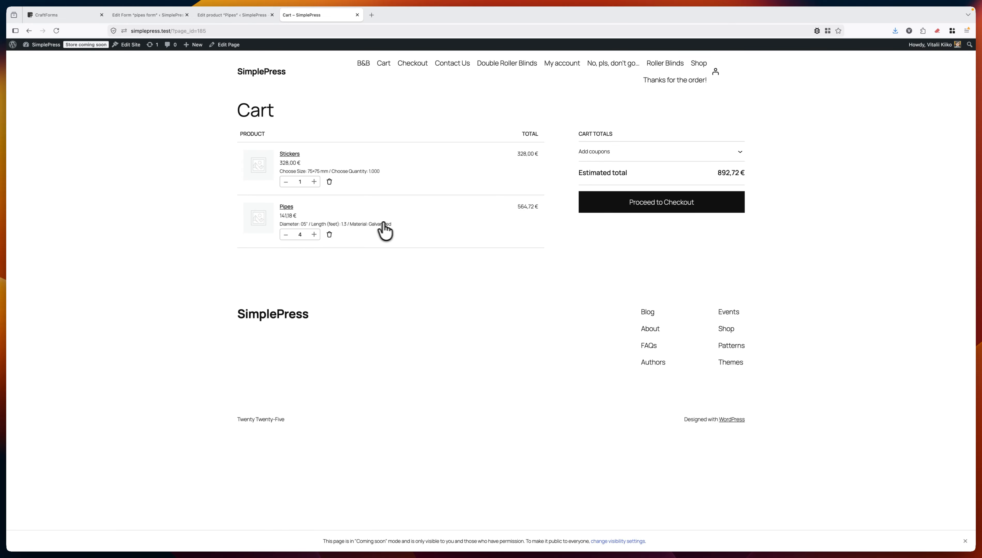
# - Examine the Pipes item's options in the cart, and test its quantity by raising it to 6 and returning it to 4
pyautogui.doubleClick(373, 224)
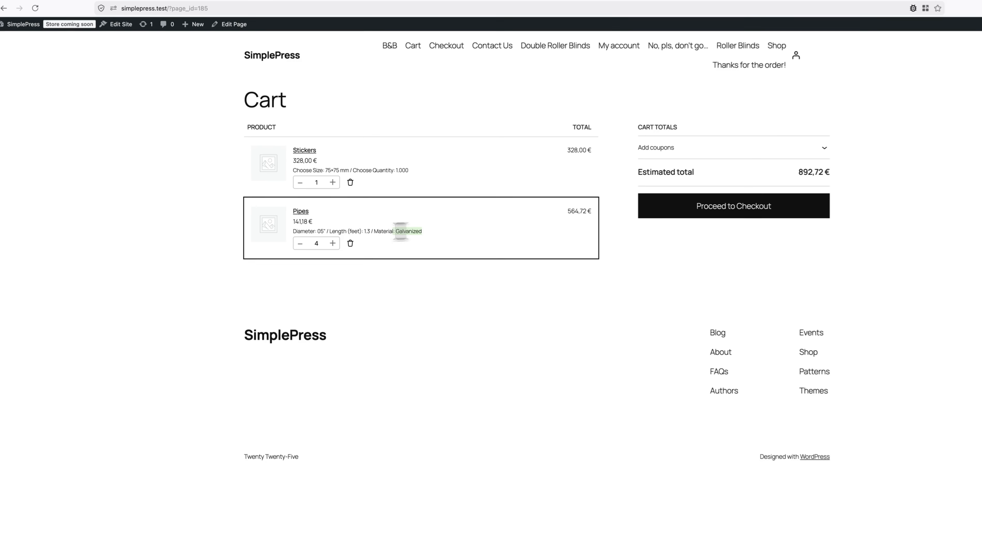
pyautogui.moveTo(401, 231); pyautogui.dragTo(294, 230)
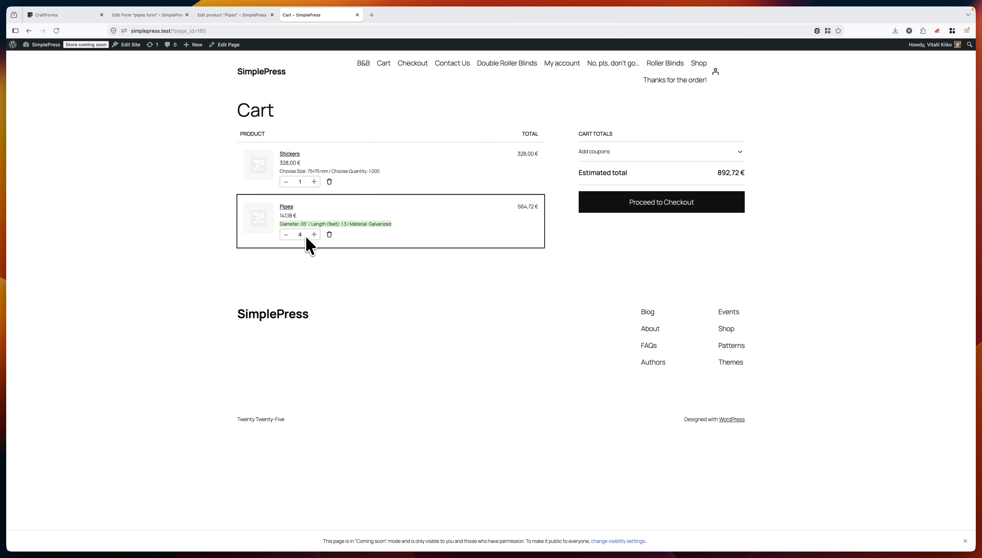
pyautogui.click(314, 234)
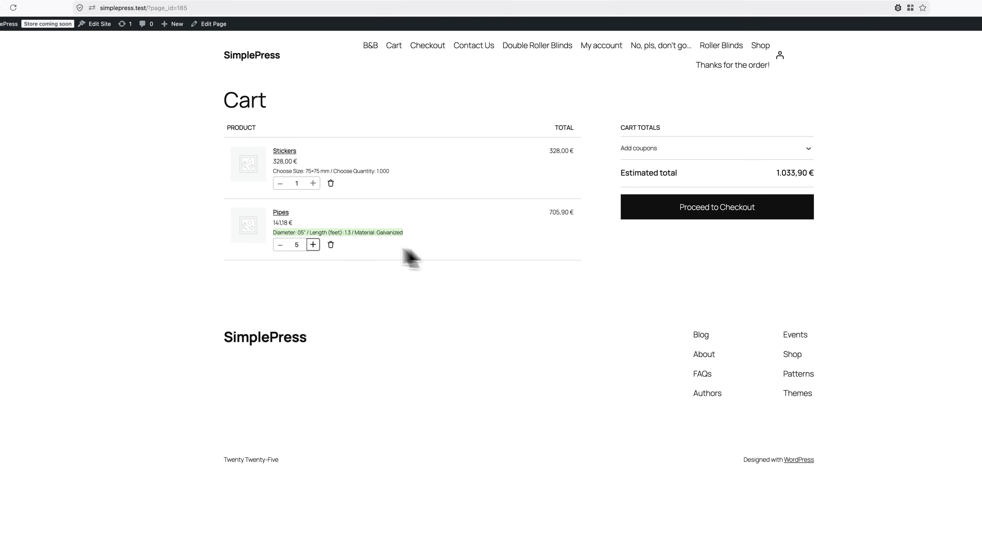
pyautogui.click(313, 245)
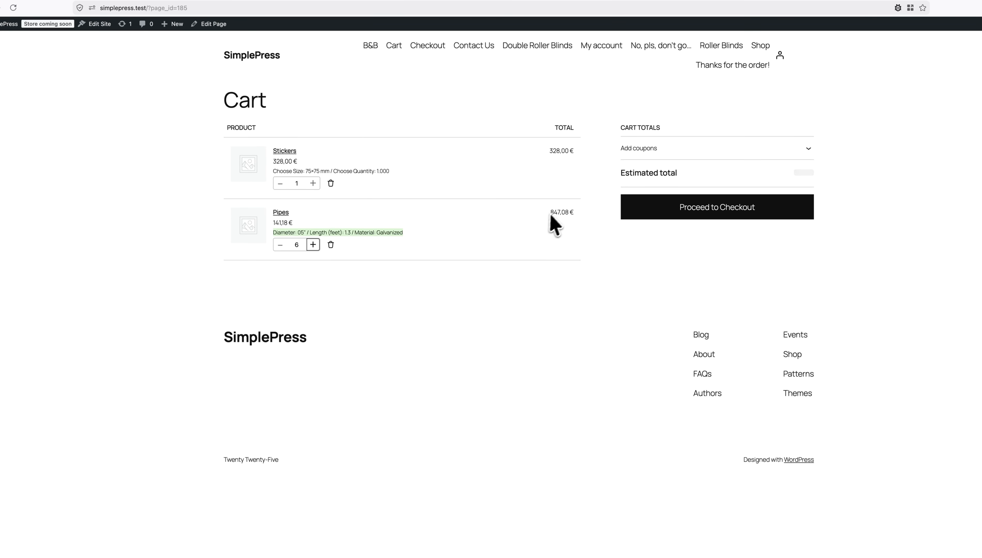
pyautogui.click(280, 244)
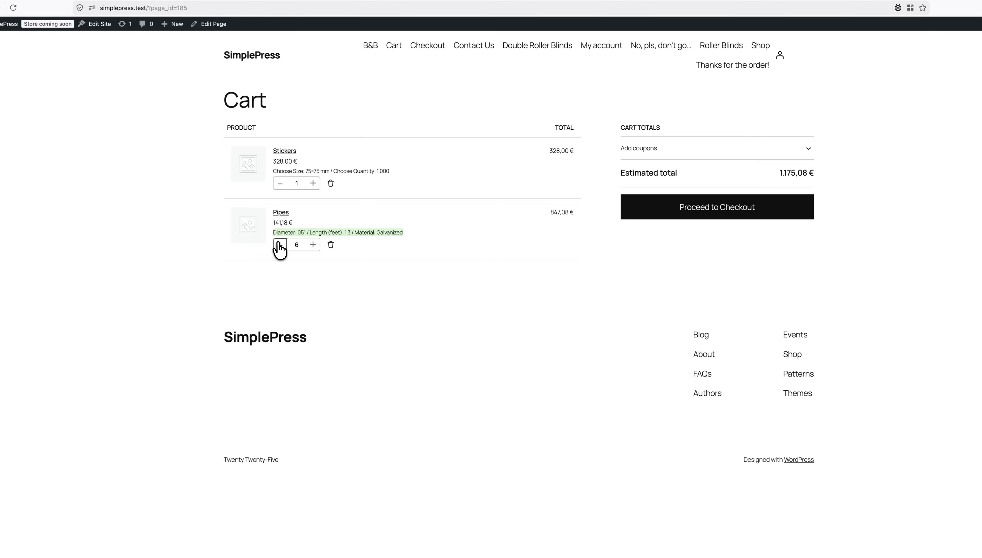
pyautogui.click(280, 244)
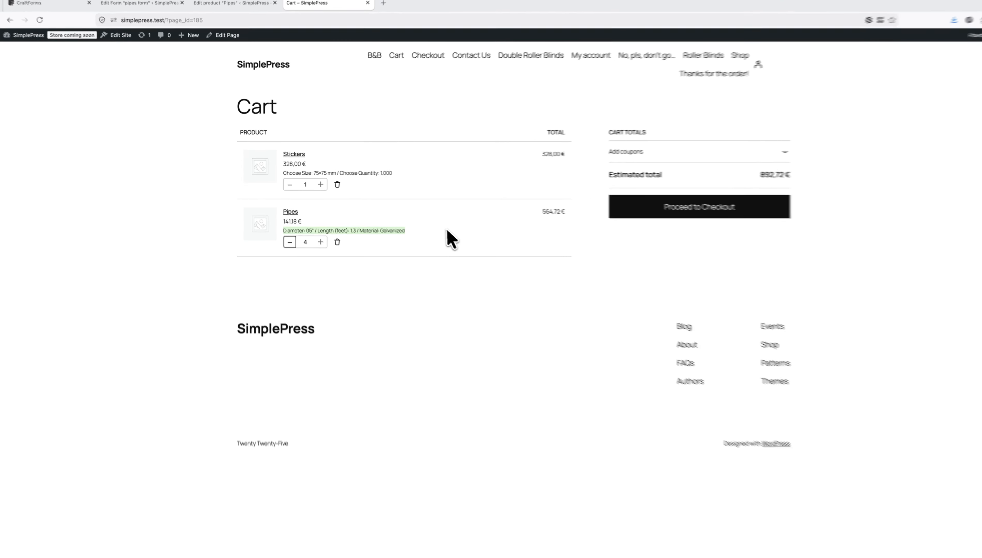
pyautogui.click(421, 223)
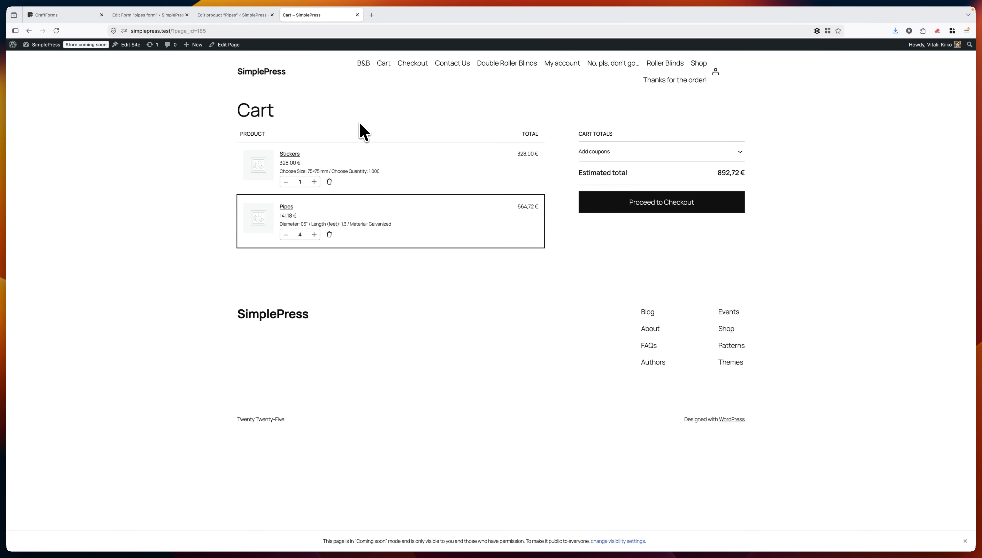
# - Return to the cart from the Pipes product editor and open the product page of the Pipes item
pyautogui.click(239, 16)
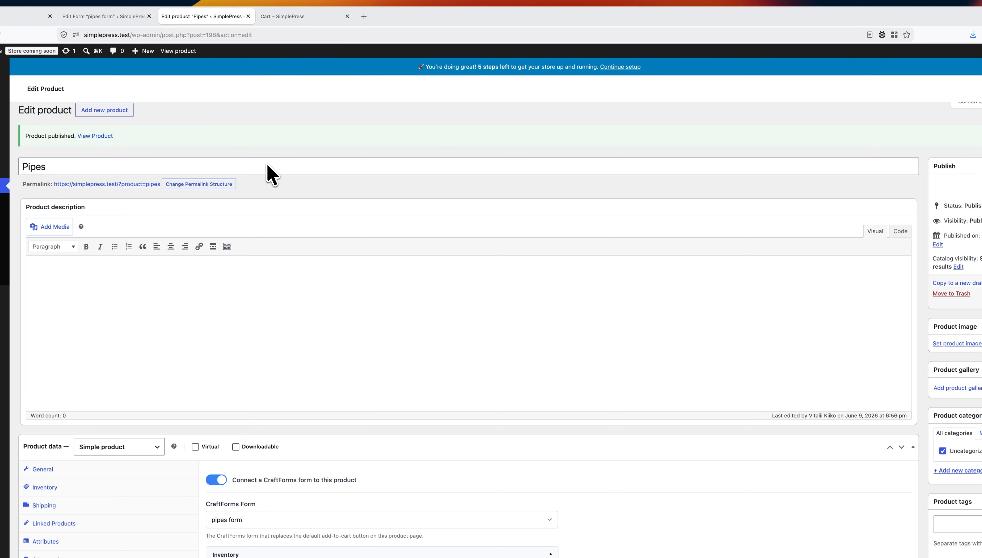
pyautogui.click(300, 16)
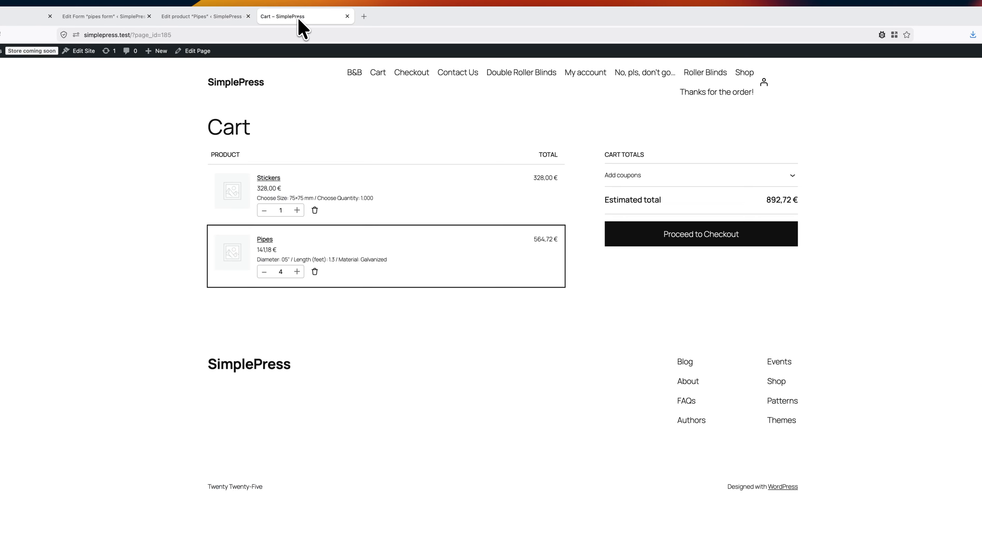
pyautogui.click(266, 241)
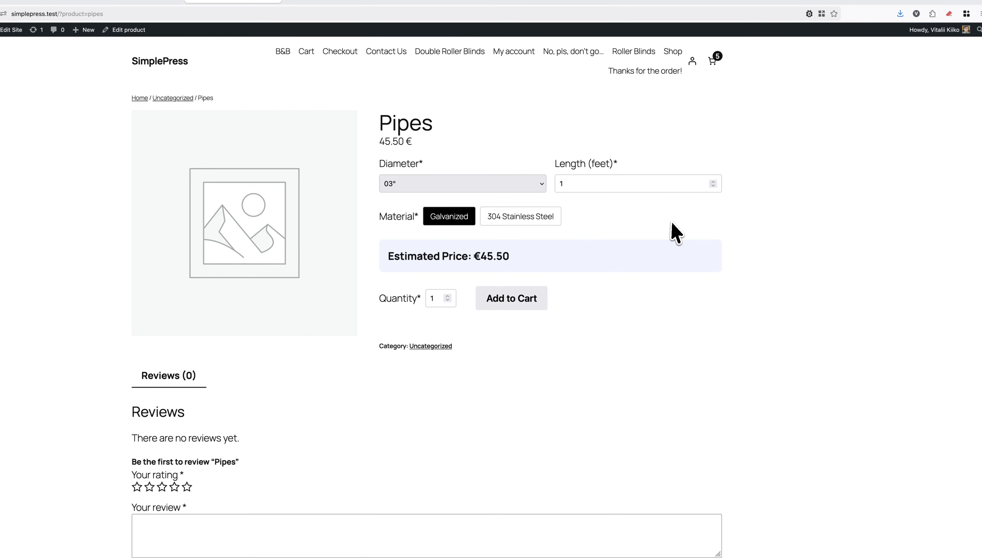